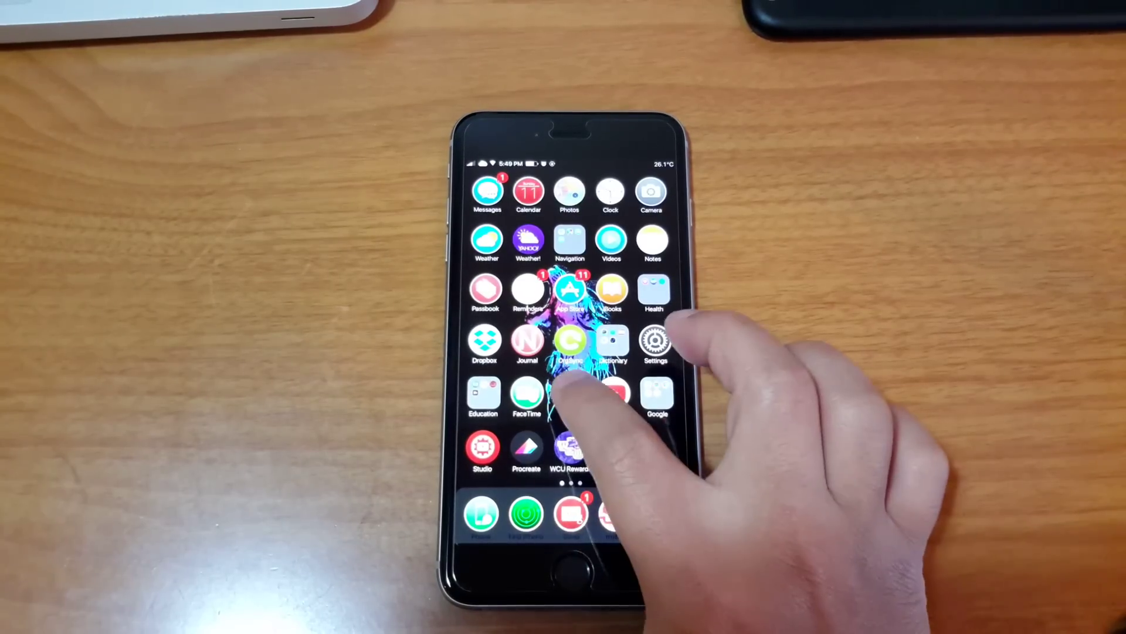
pyautogui.click(567, 393)
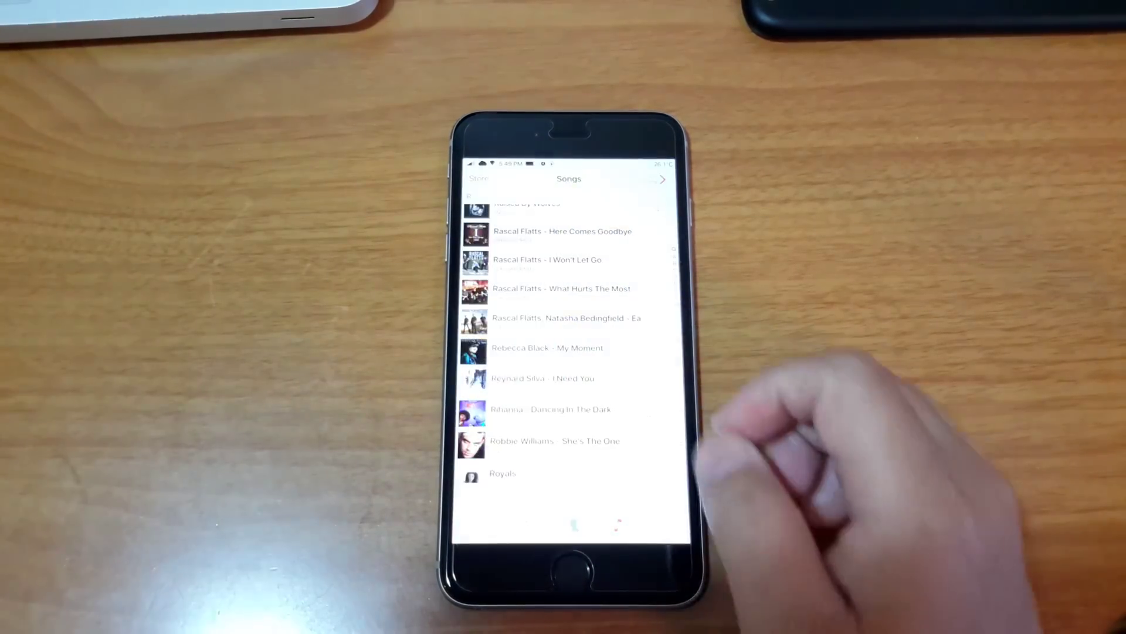
pyautogui.scroll(15, 675, 381)
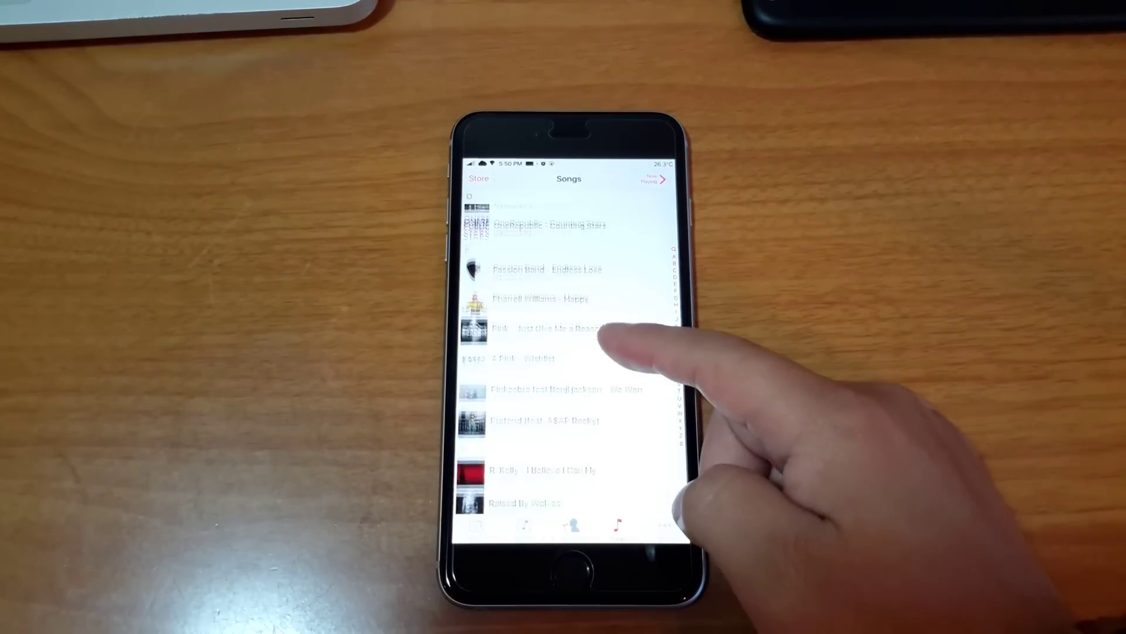
pyautogui.scroll(5, 600, 412)
pyautogui.scroll(-5, 603, 453)
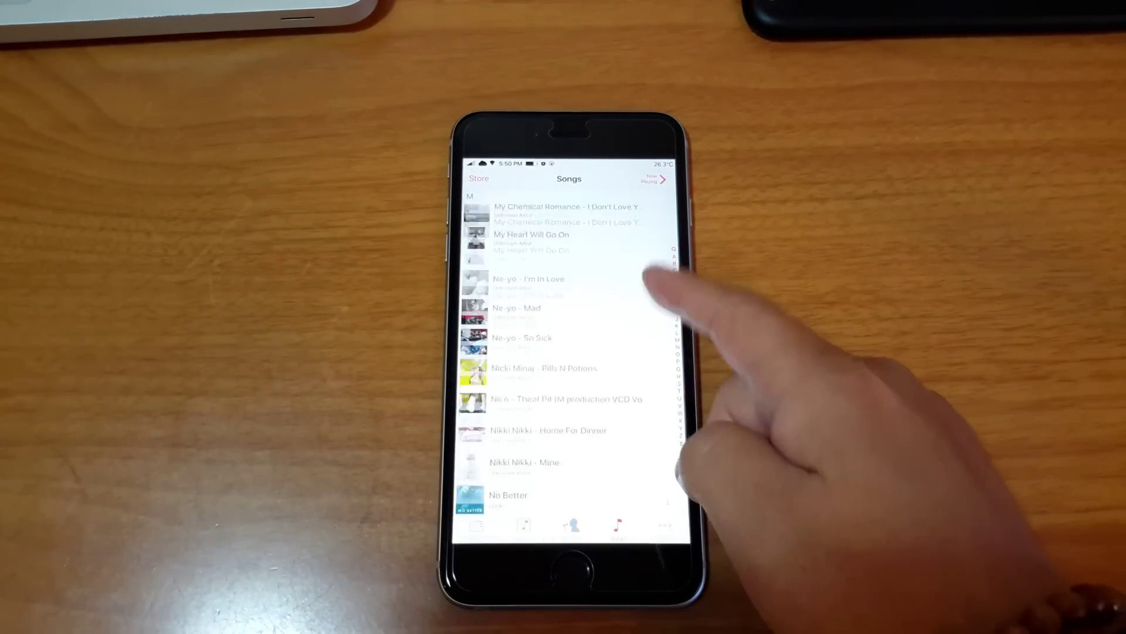
pyautogui.scroll(5, 666, 289)
pyautogui.scroll(-10, 593, 440)
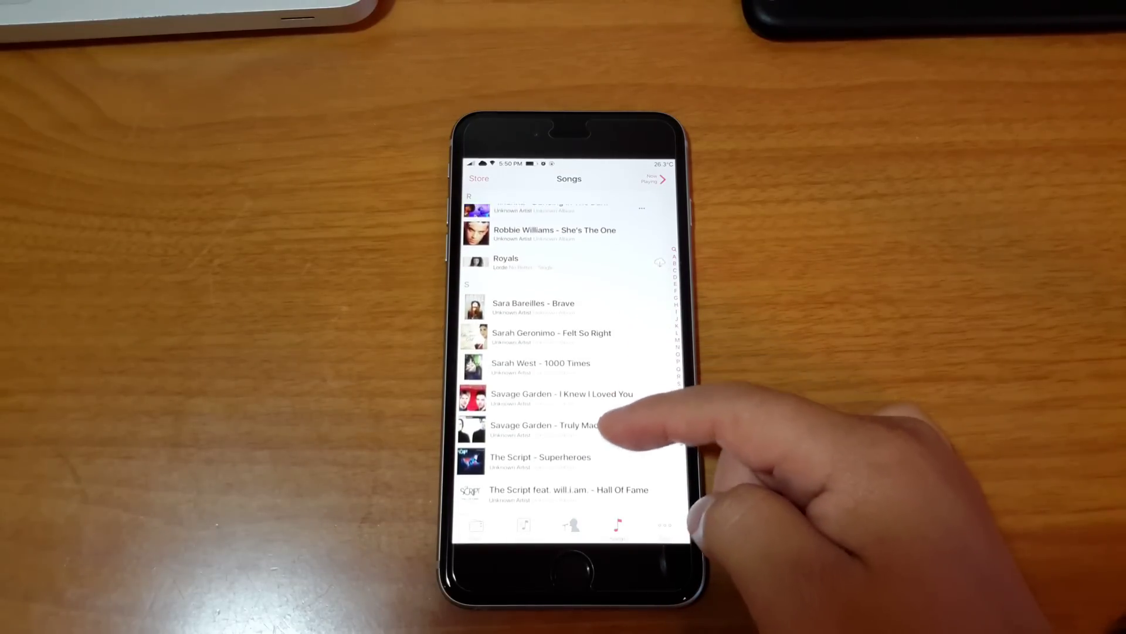
pyautogui.scroll(-5, 604, 422)
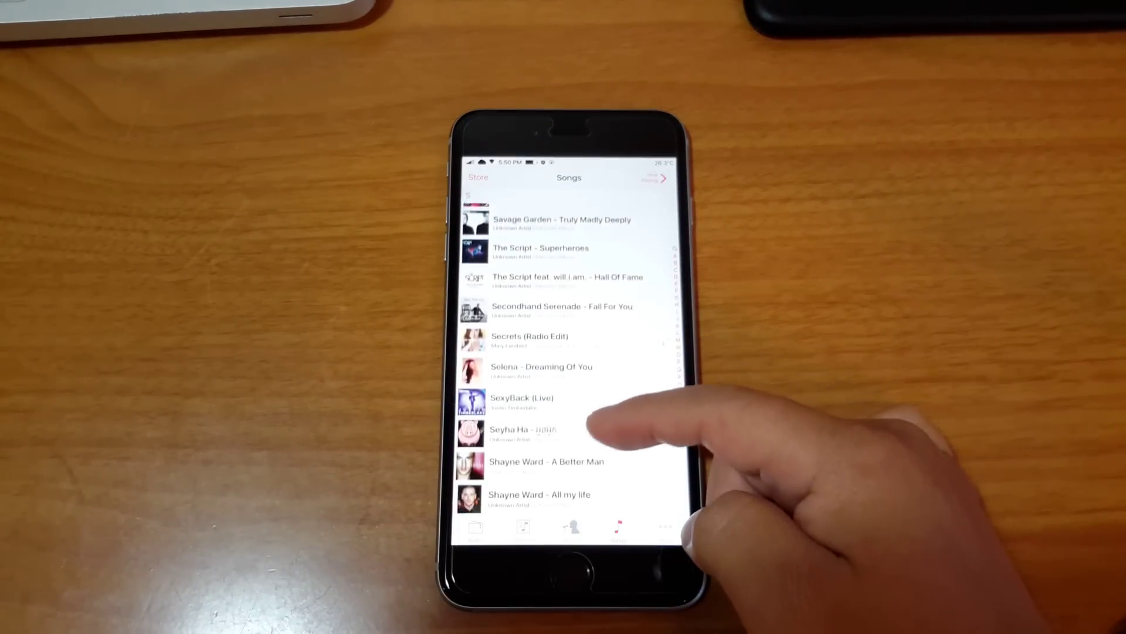
pyautogui.scroll(-3, 611, 405)
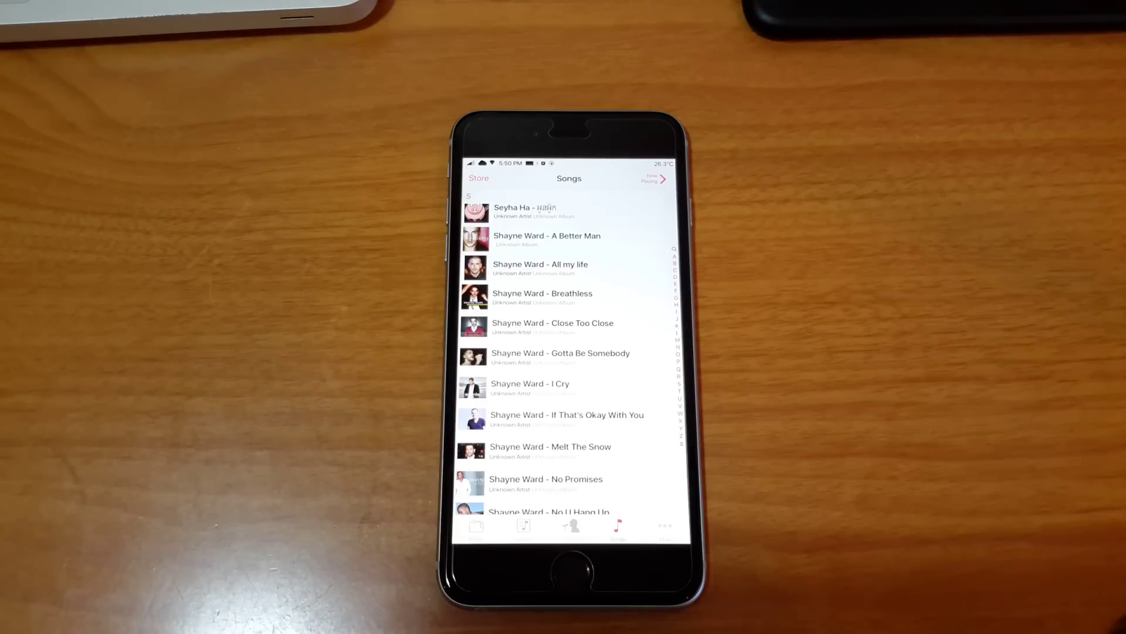
pyautogui.scroll(10, 569, 352)
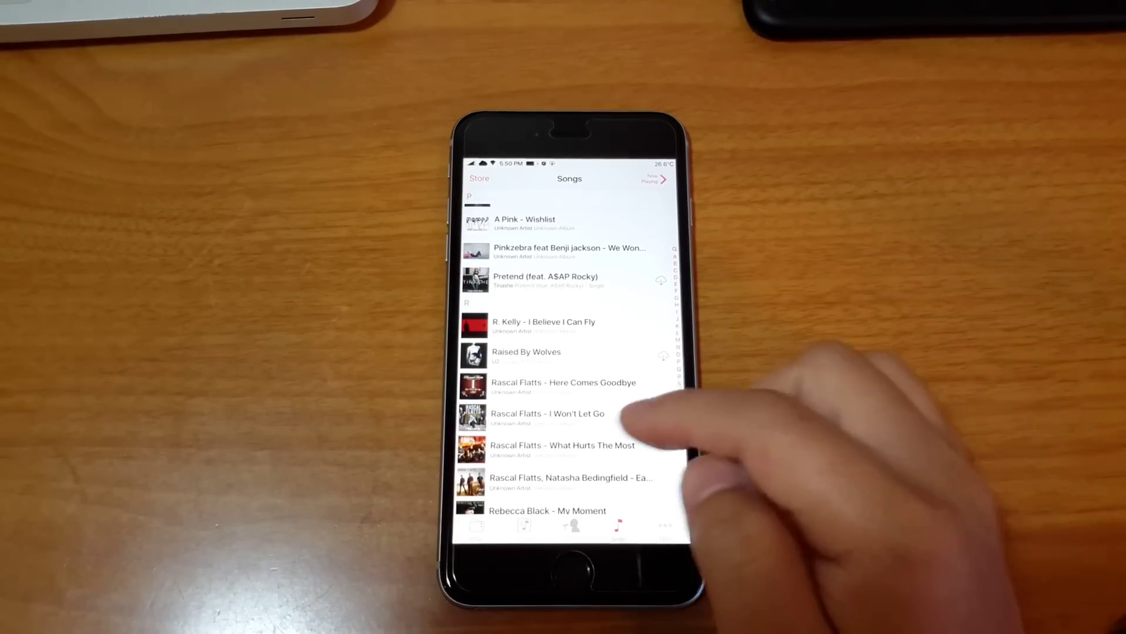
pyautogui.scroll(-3, 616, 446)
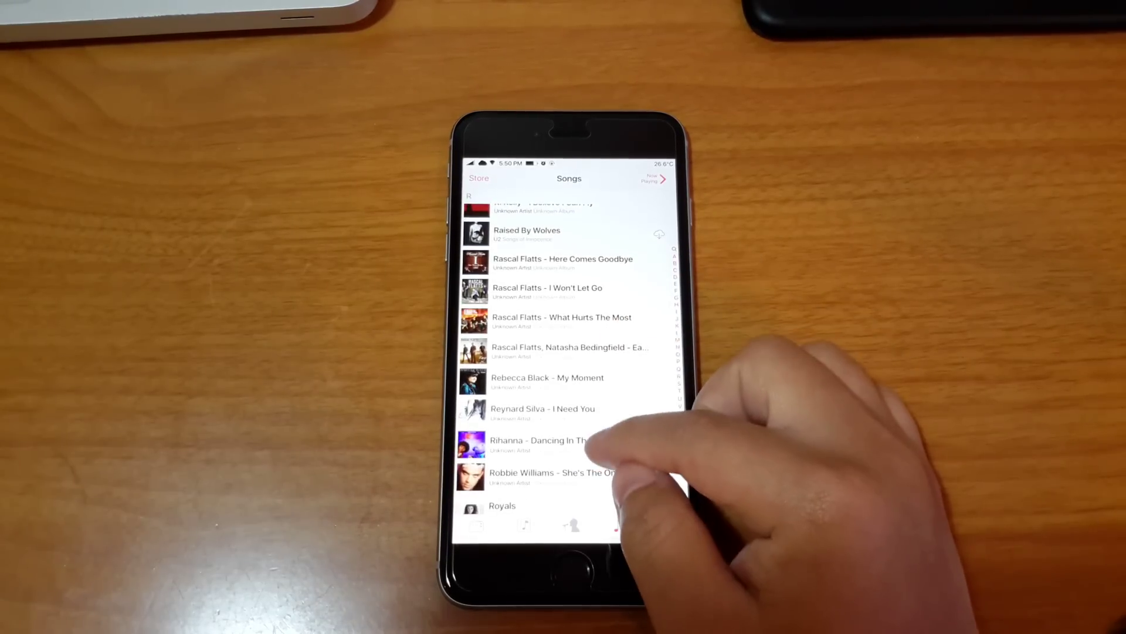
# - Play Rihanna - Dancing In The Dark and scroll through its lyrics over the album artwork
pyautogui.click(593, 441)
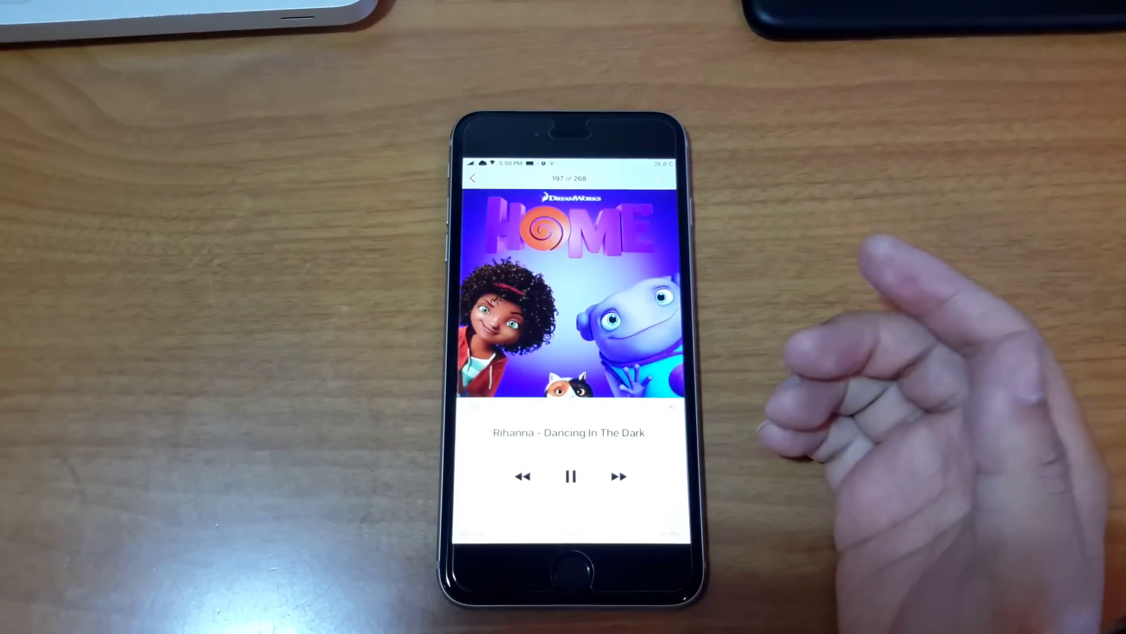
pyautogui.click(627, 293)
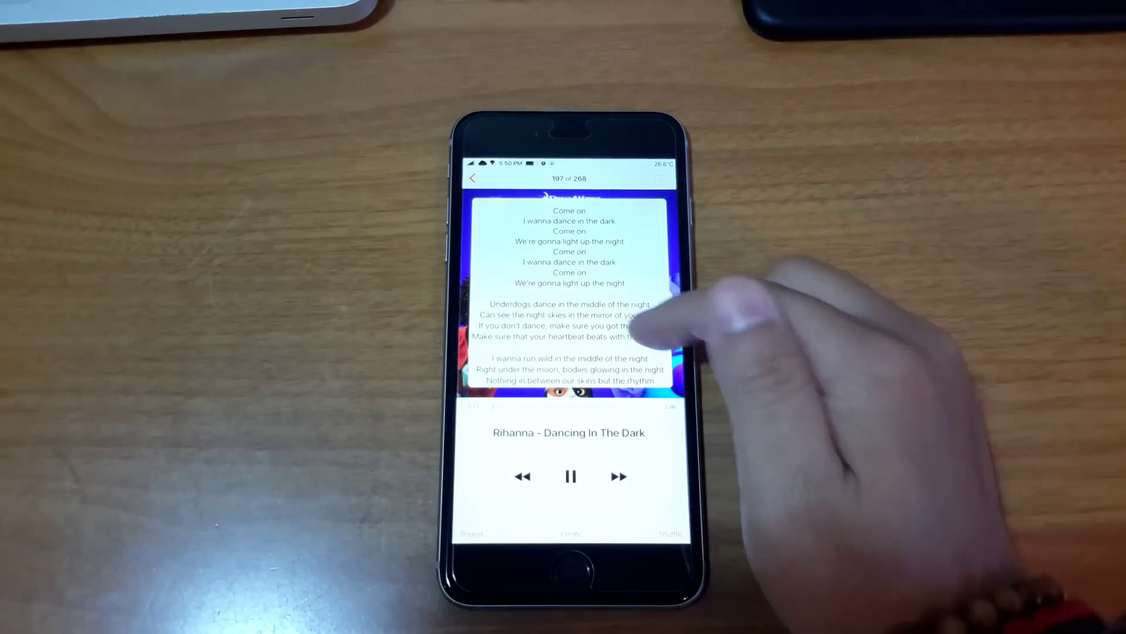
pyautogui.scroll(-5, 652, 281)
pyautogui.scroll(-5, 622, 294)
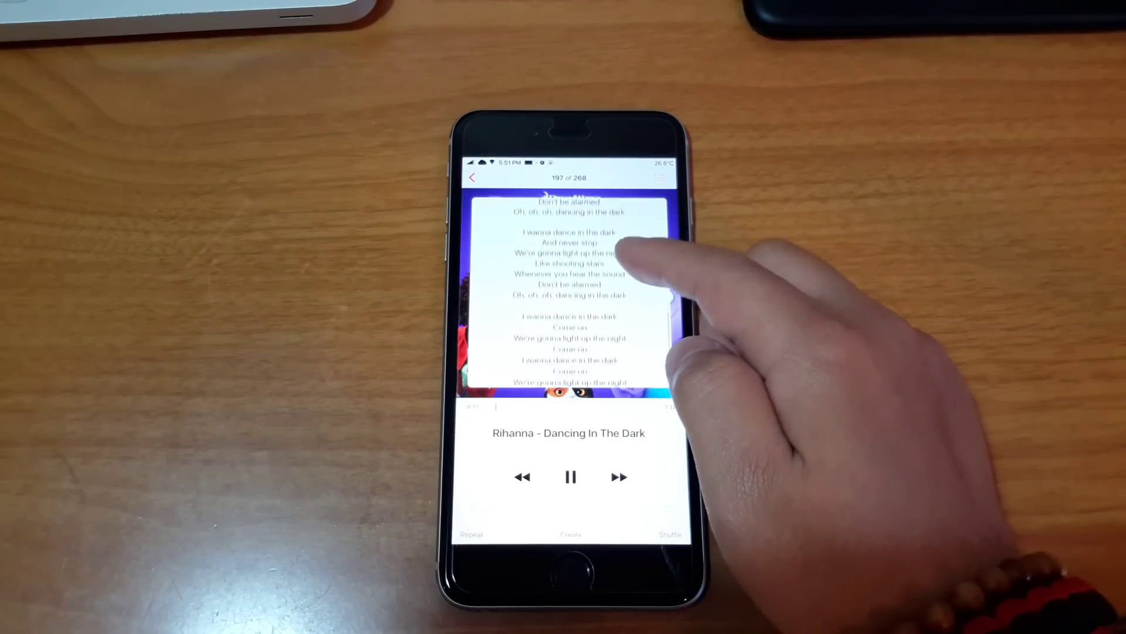
pyautogui.scroll(3, 651, 282)
pyautogui.scroll(2, 643, 373)
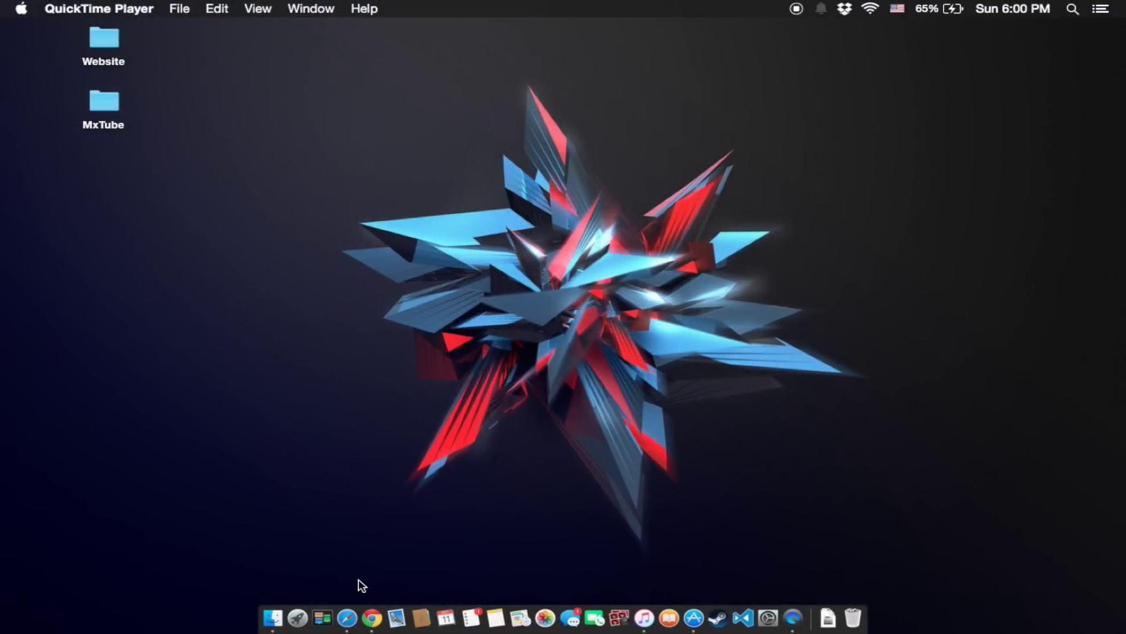
# - Search Google in Safari for 'iskysoft video downloader'
pyautogui.click(347, 618)
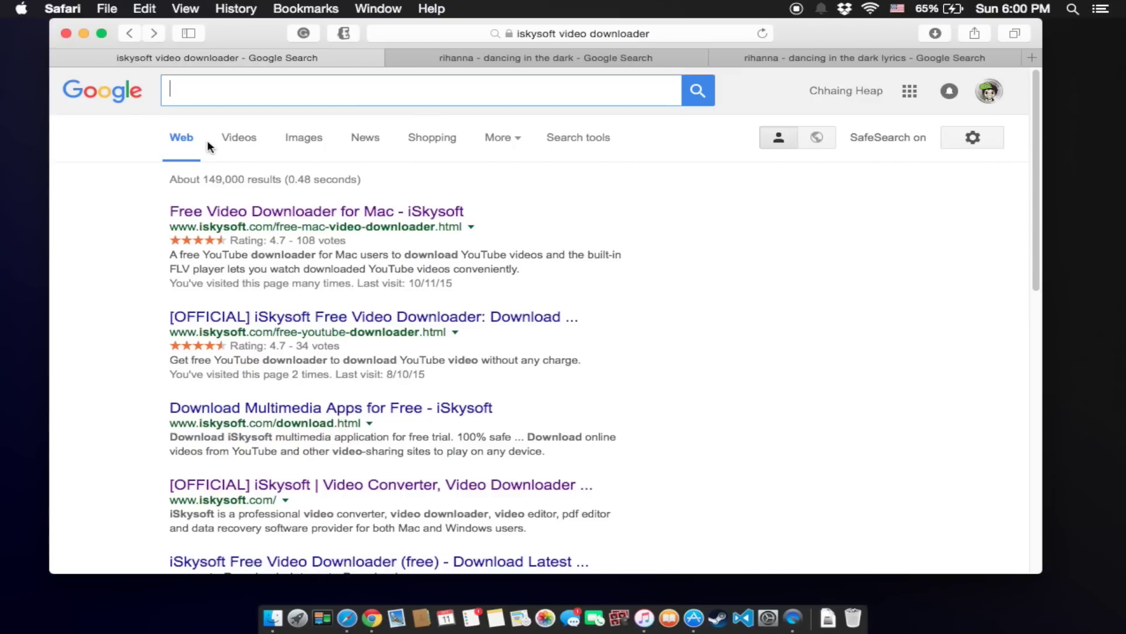
pyautogui.write('isk')
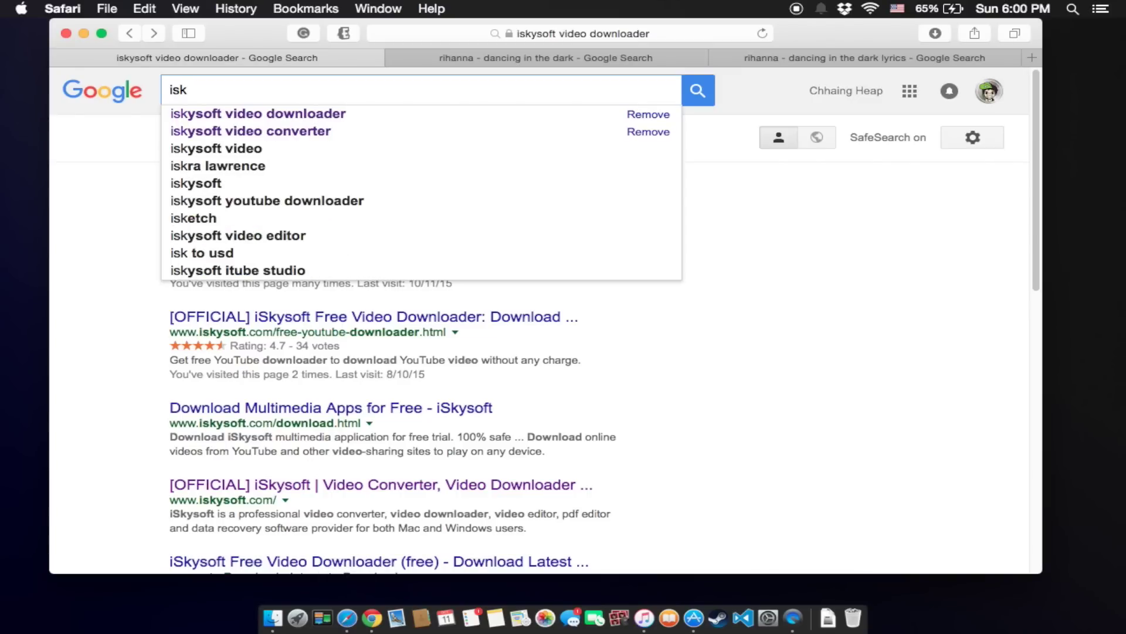
pyautogui.write('yso')
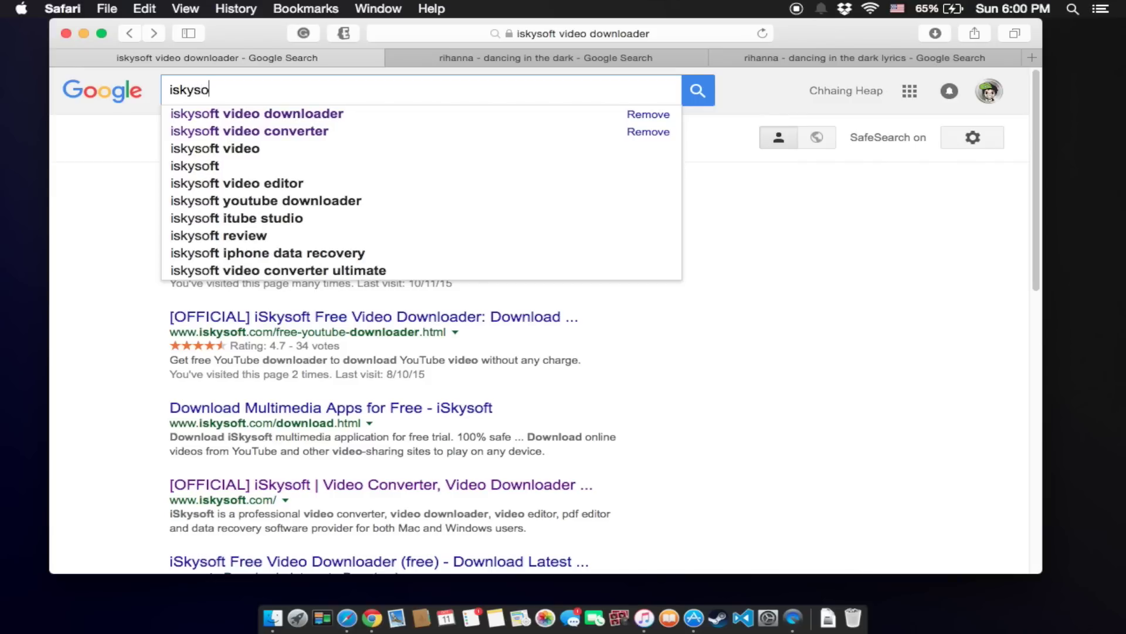
pyautogui.write('ft vid')
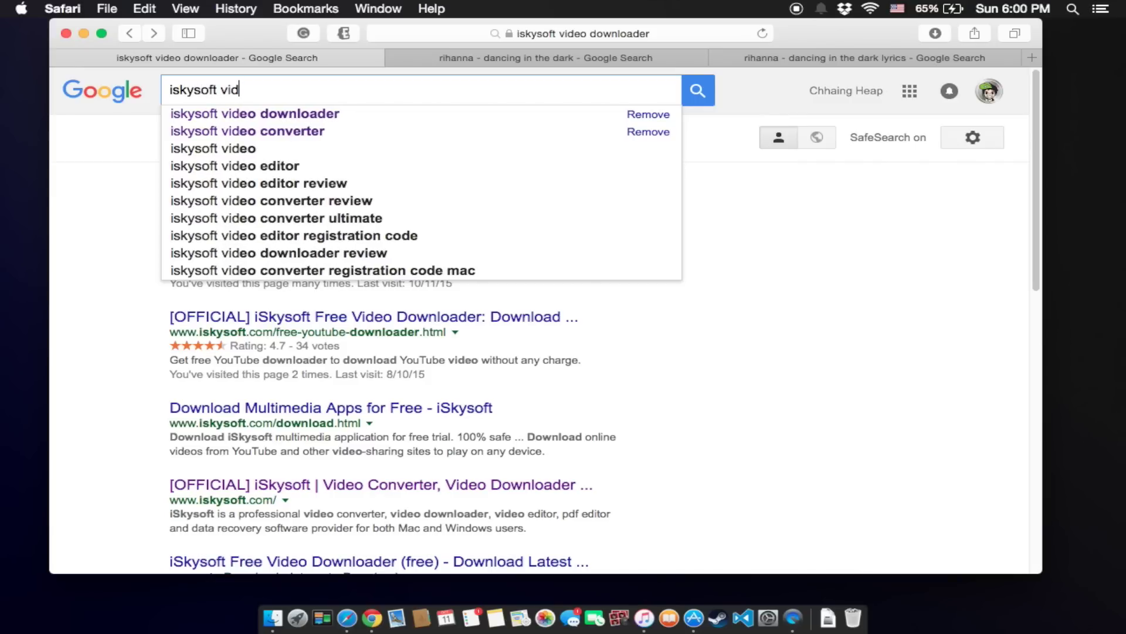
pyautogui.write('eo downloader')
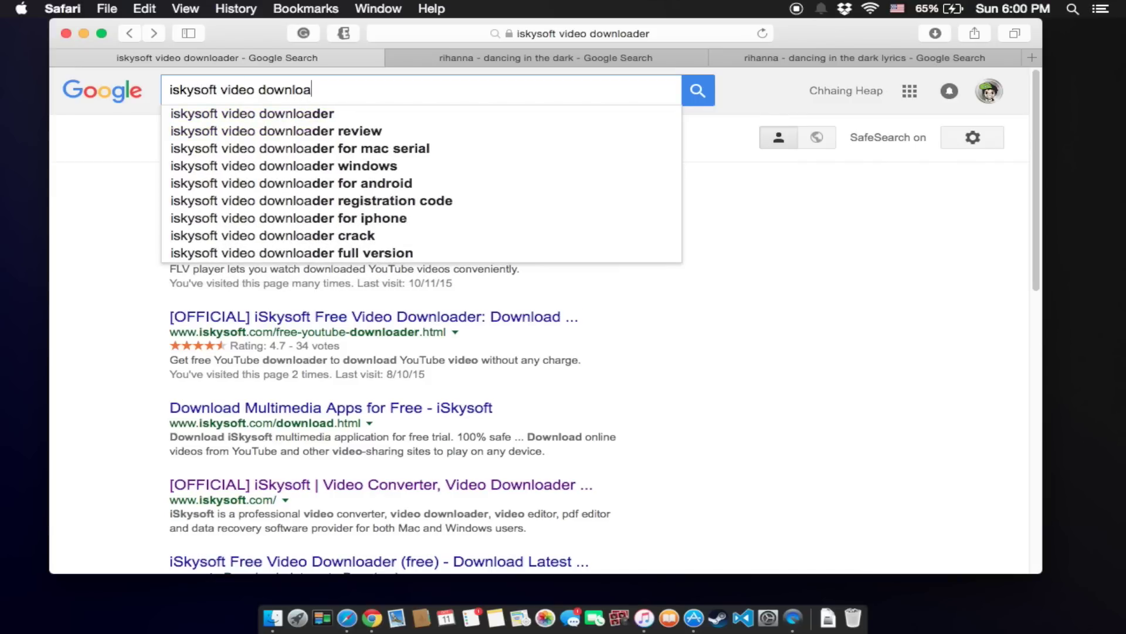
pyautogui.press('Return')
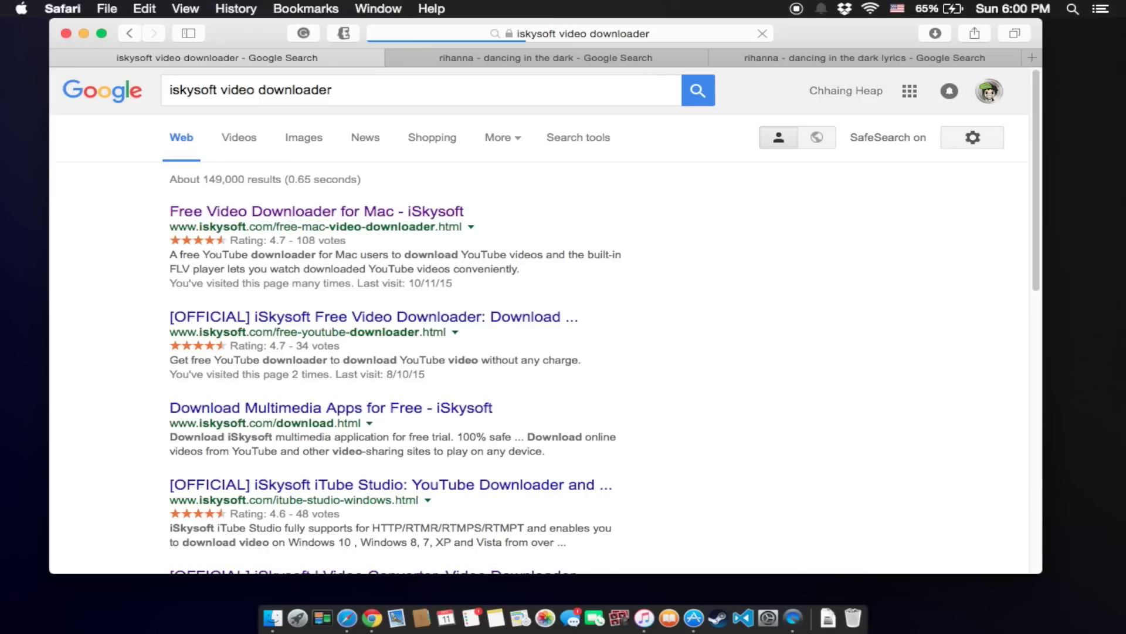
# - Open the 'Free Video Downloader for Mac - iSkysoft' result and start the version 5.6 download
pyautogui.click(239, 208)
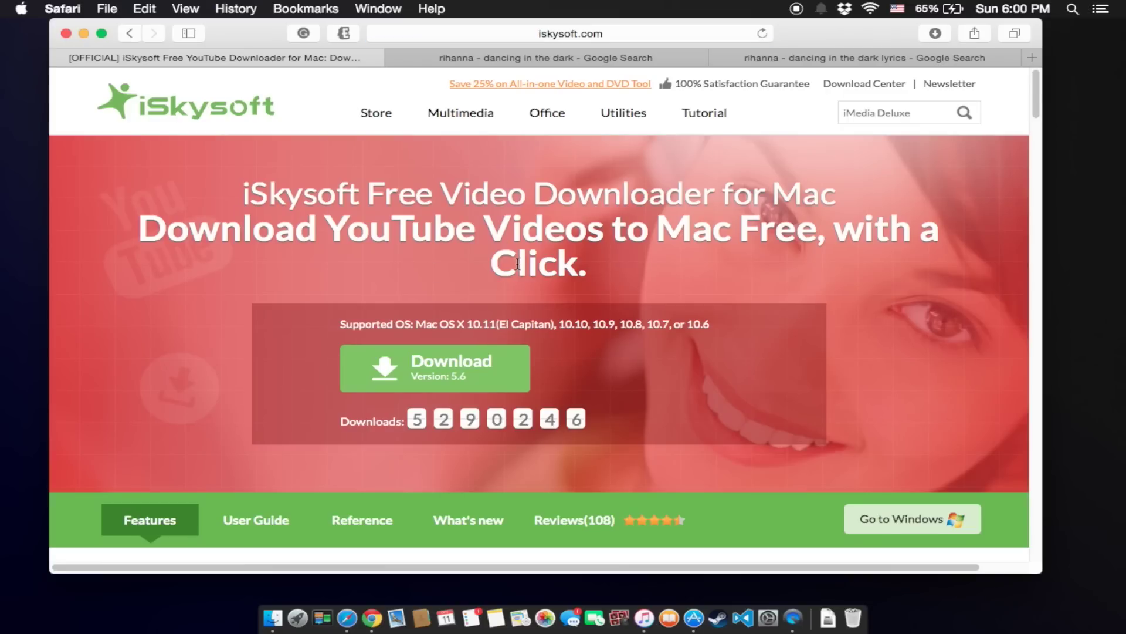
pyautogui.scroll(-2, 518, 263)
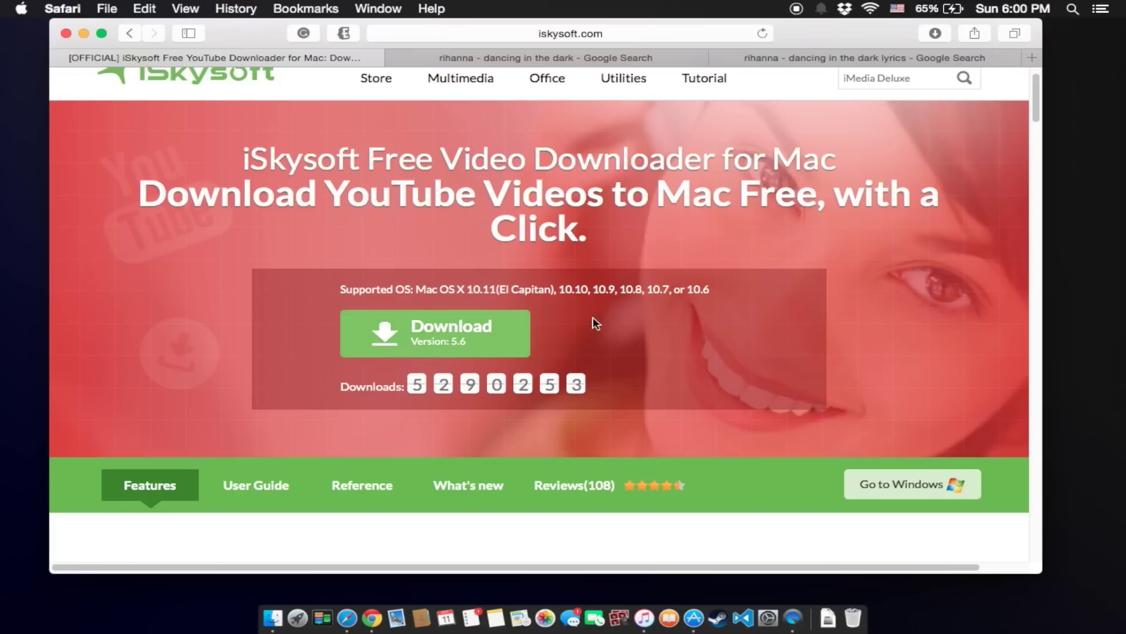
pyautogui.click(481, 326)
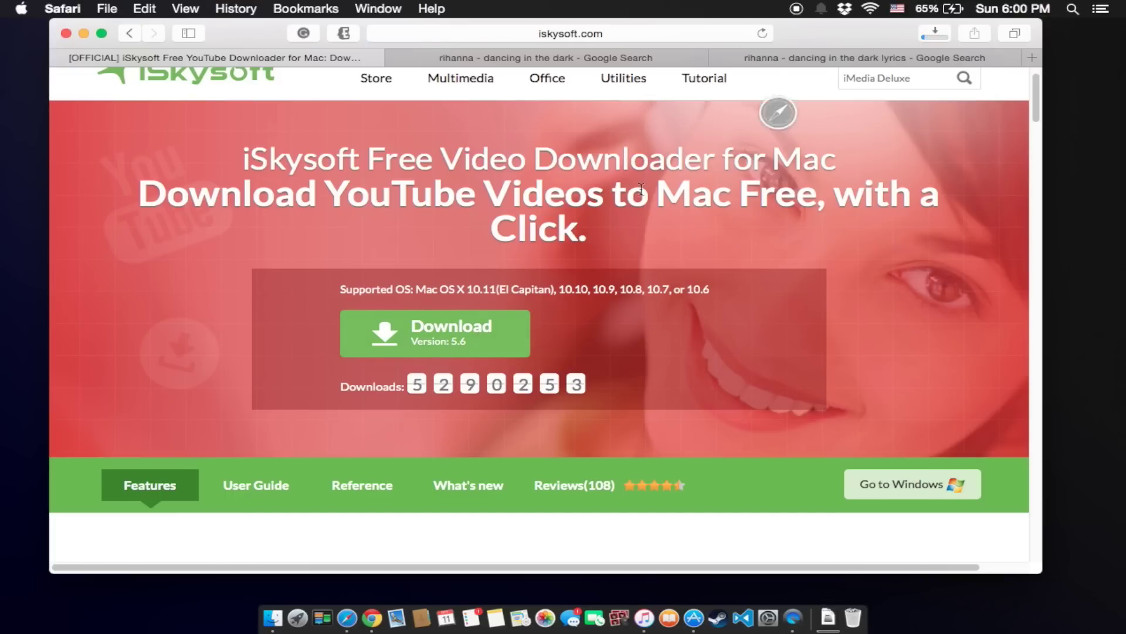
# - Open free-video-downloader-intel_full571.dmg, accept the license, and drag the app into Applications
pyautogui.click(828, 610)
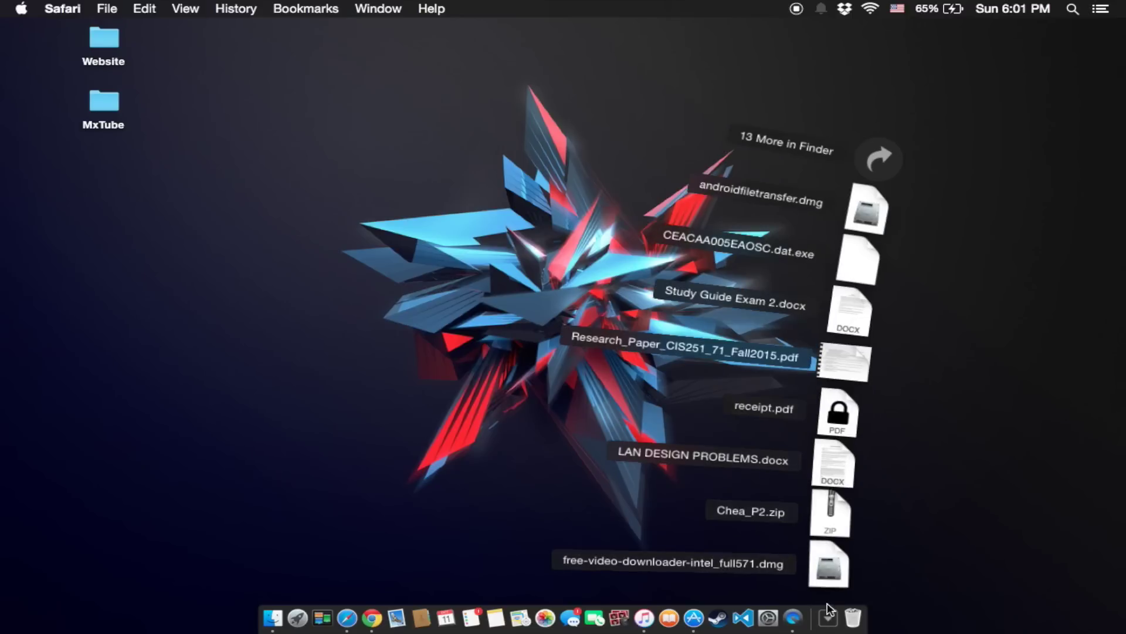
pyautogui.click(829, 619)
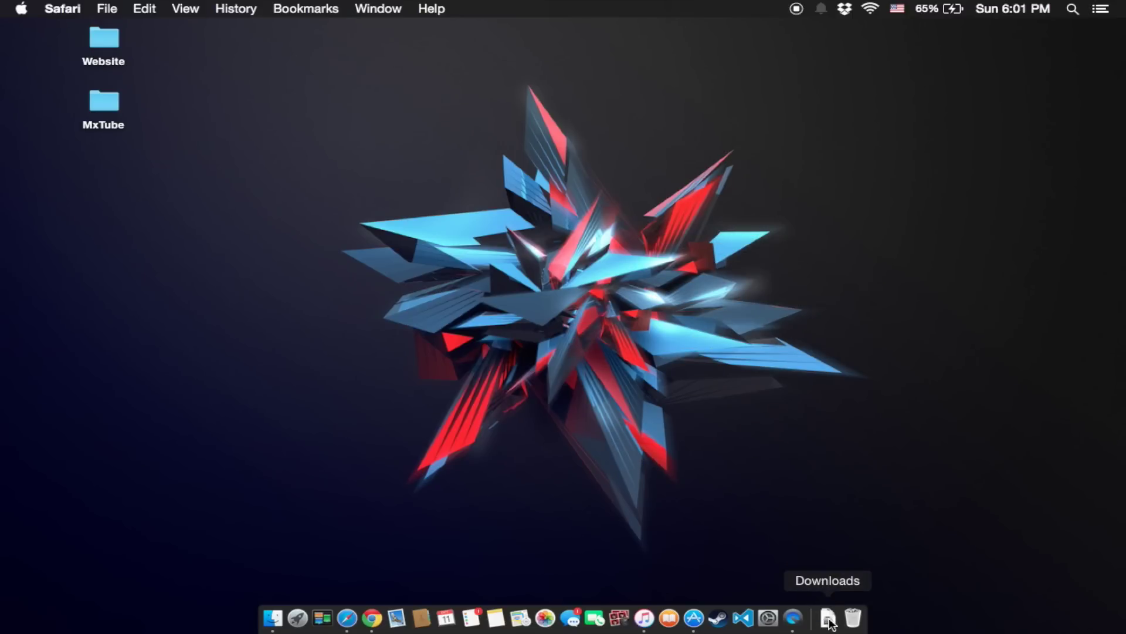
pyautogui.click(829, 621)
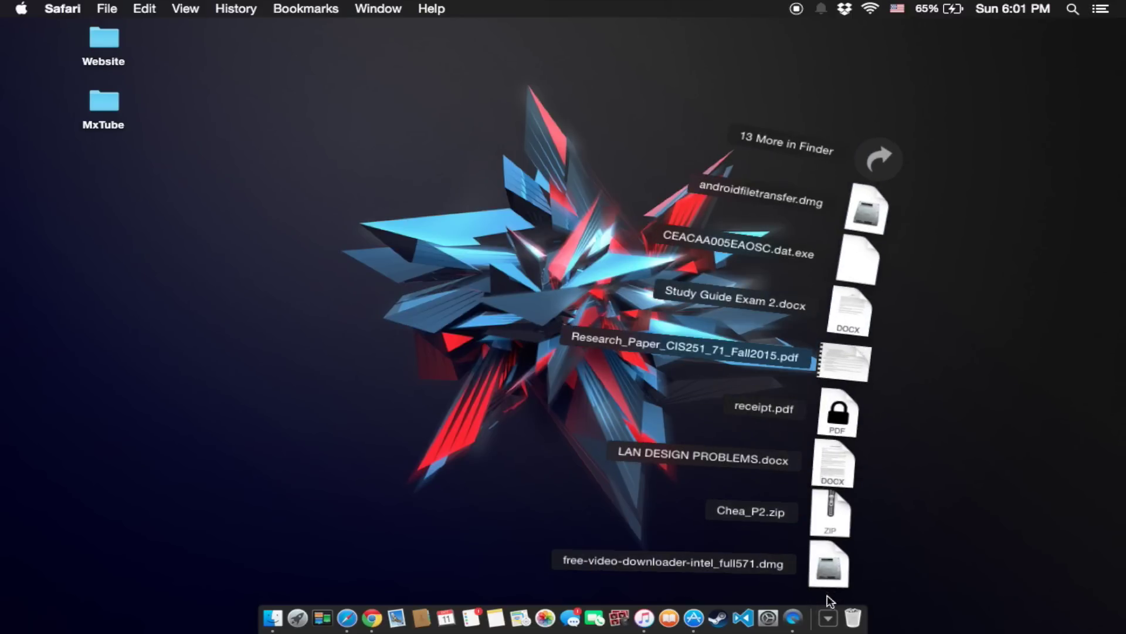
pyautogui.click(829, 572)
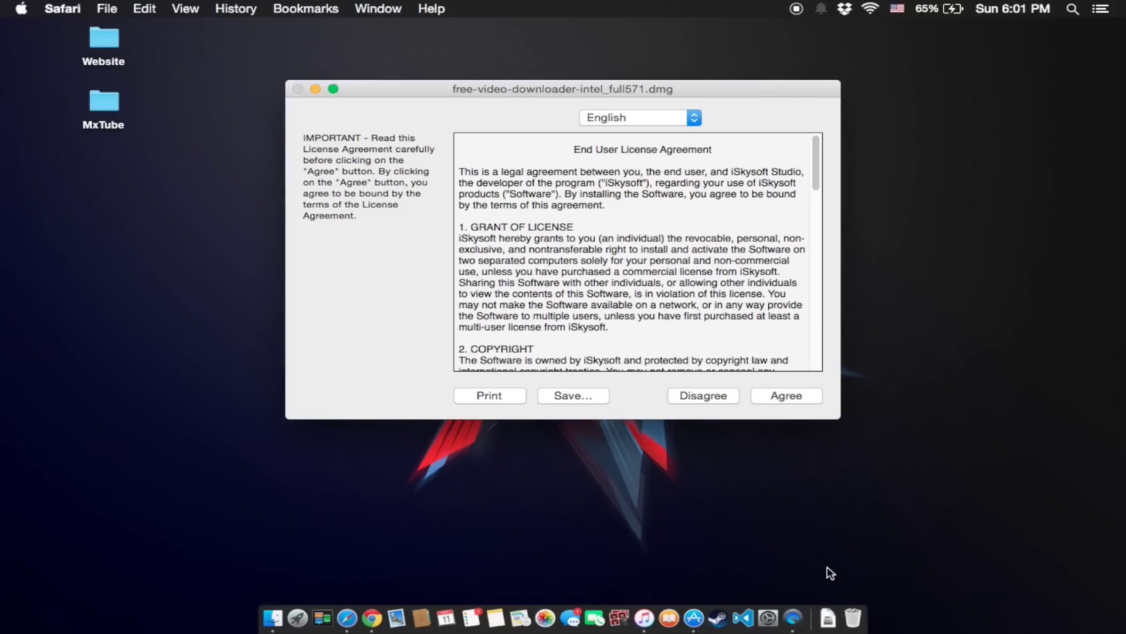
pyautogui.click(786, 395)
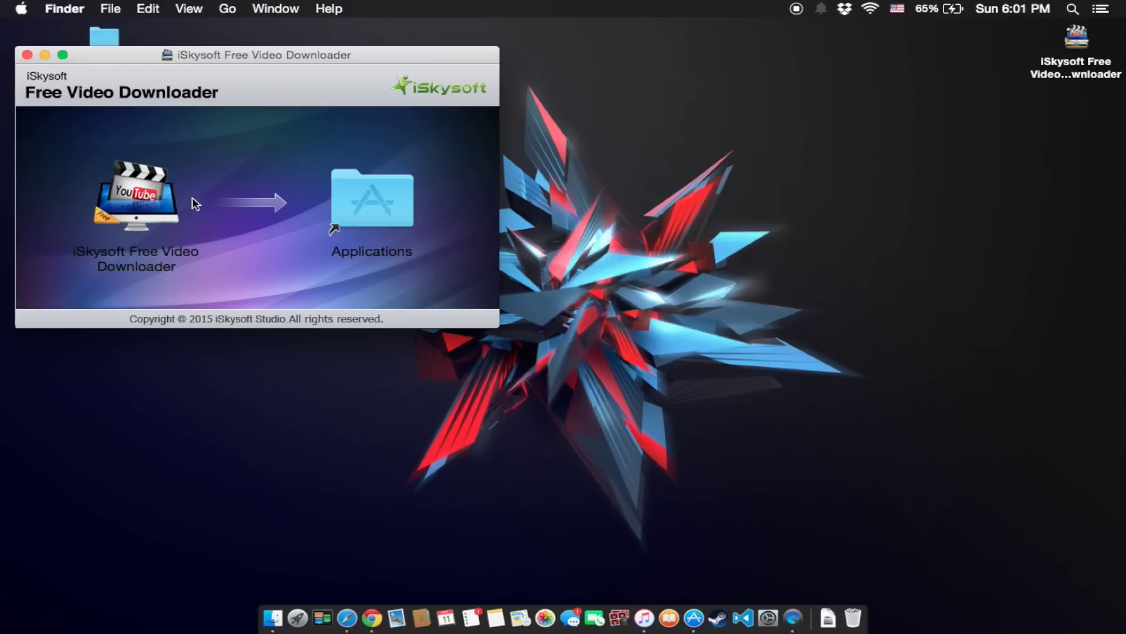
pyautogui.moveTo(149, 211); pyautogui.dragTo(373, 205)
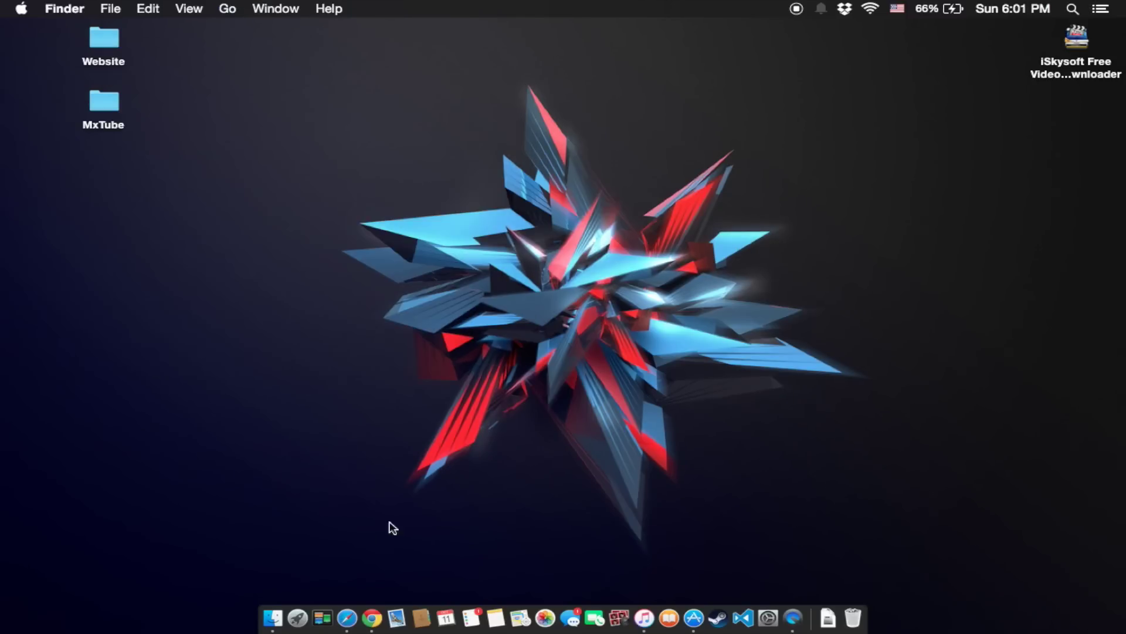
# - Launch iSkysoft Free Video Downloader from Launchpad
pyautogui.click(298, 618)
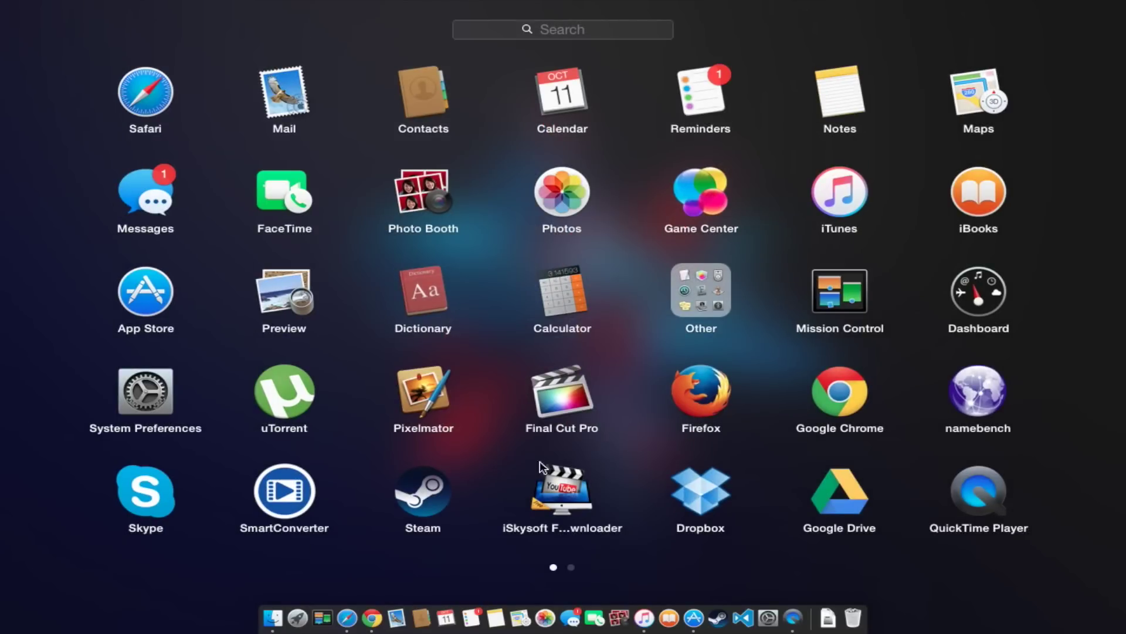
pyautogui.click(568, 491)
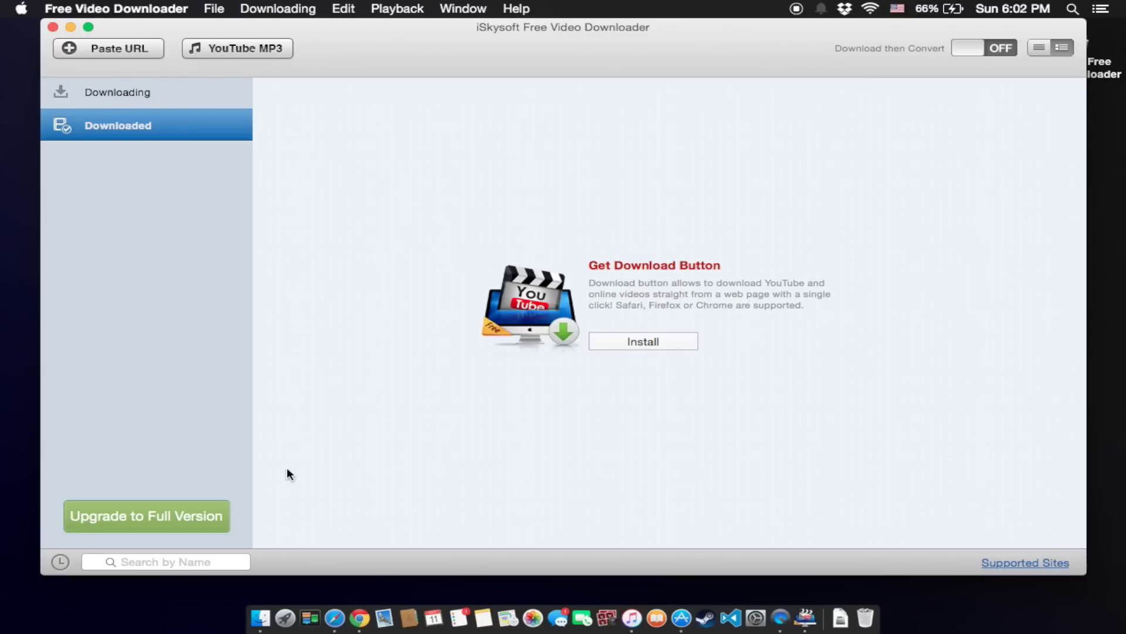
# - Go to youtube.com in a new Safari tab
pyautogui.click(335, 623)
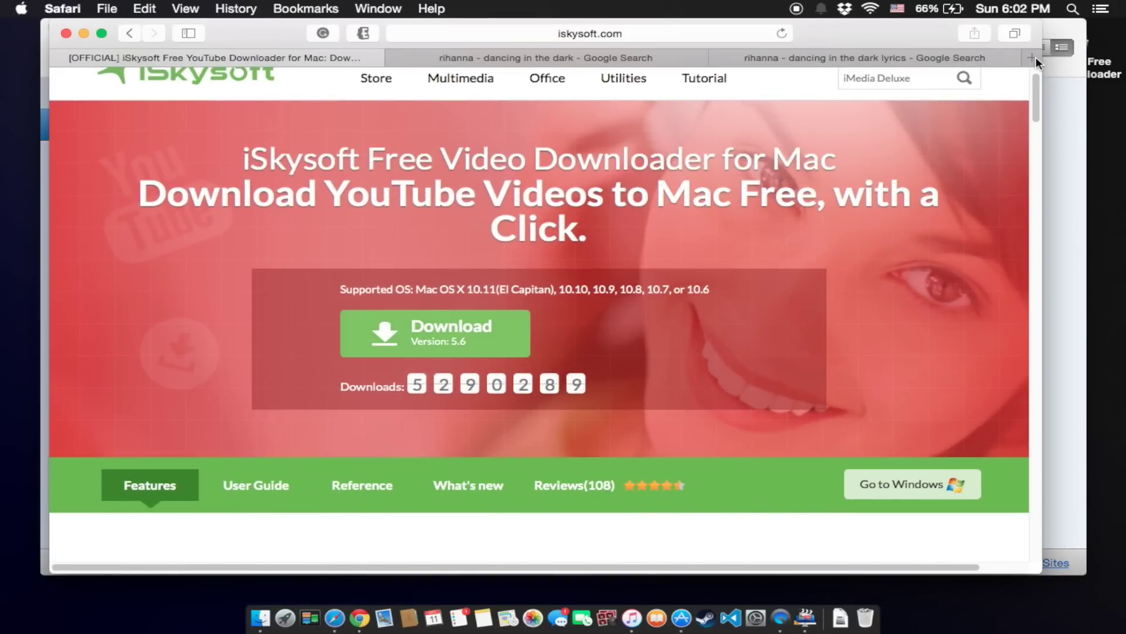
pyautogui.click(1032, 57)
pyautogui.write('you')
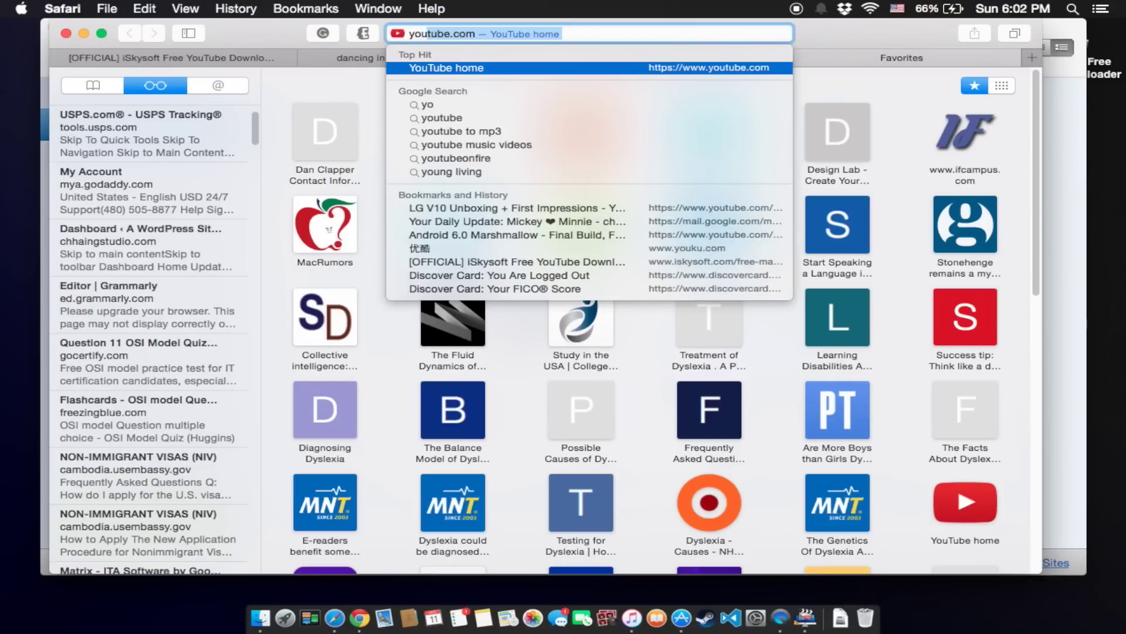
pyautogui.press('Return')
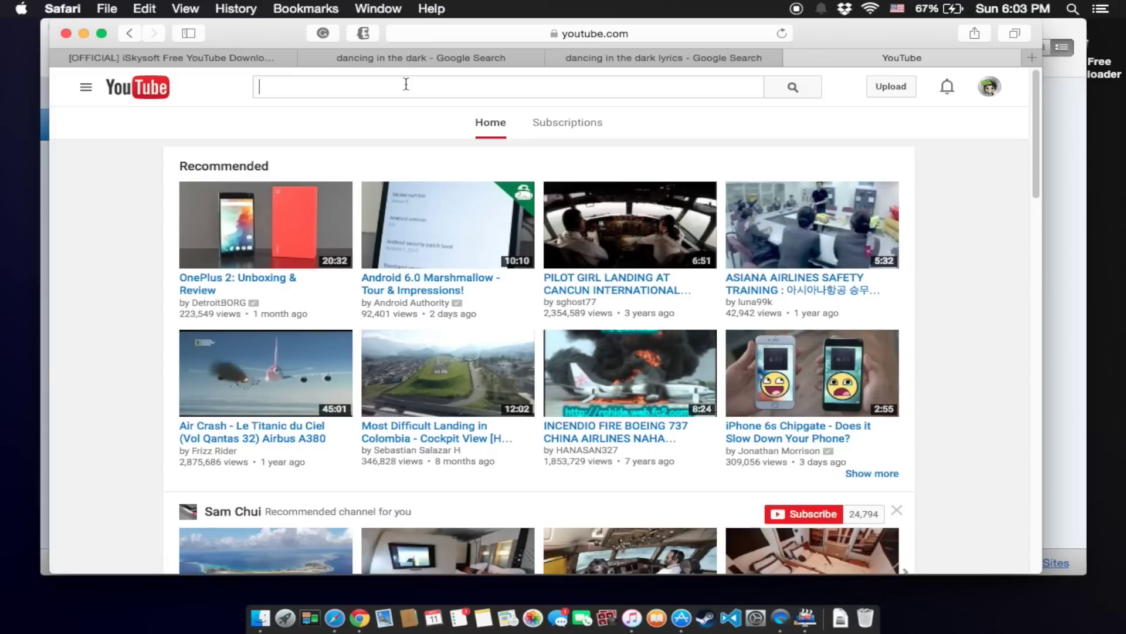
# - Search the song, open and pause the Rihanna - Dancing In The Dark (Lyrics) video, and copy its URL
pyautogui.click(397, 86)
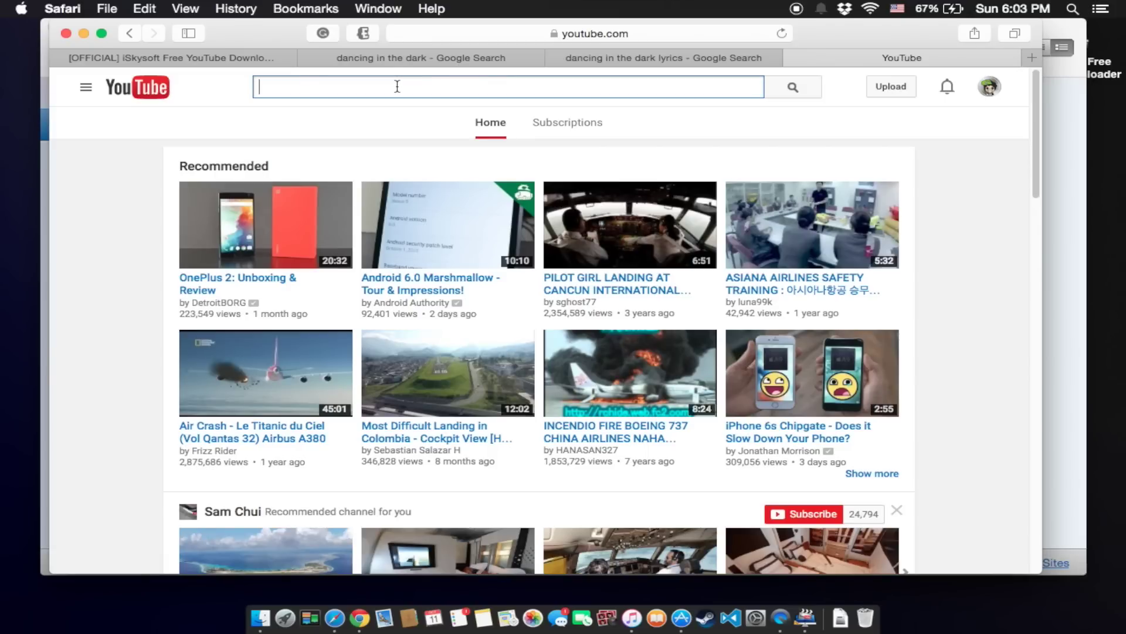
pyautogui.write('Rihanna - Dancing In The Dark')
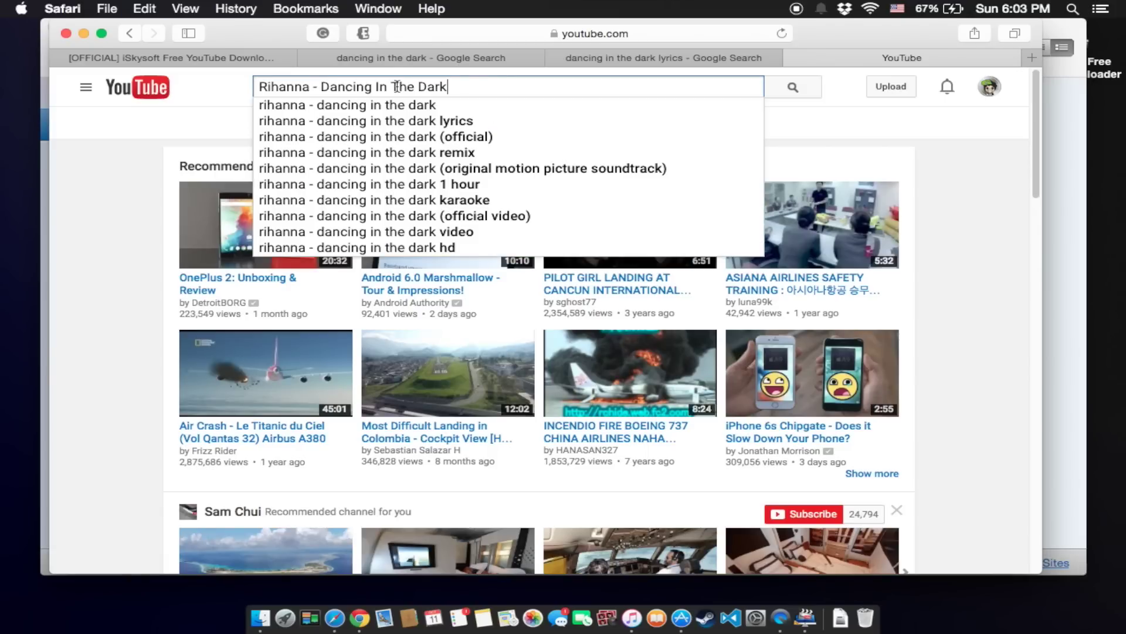
pyautogui.press('Return')
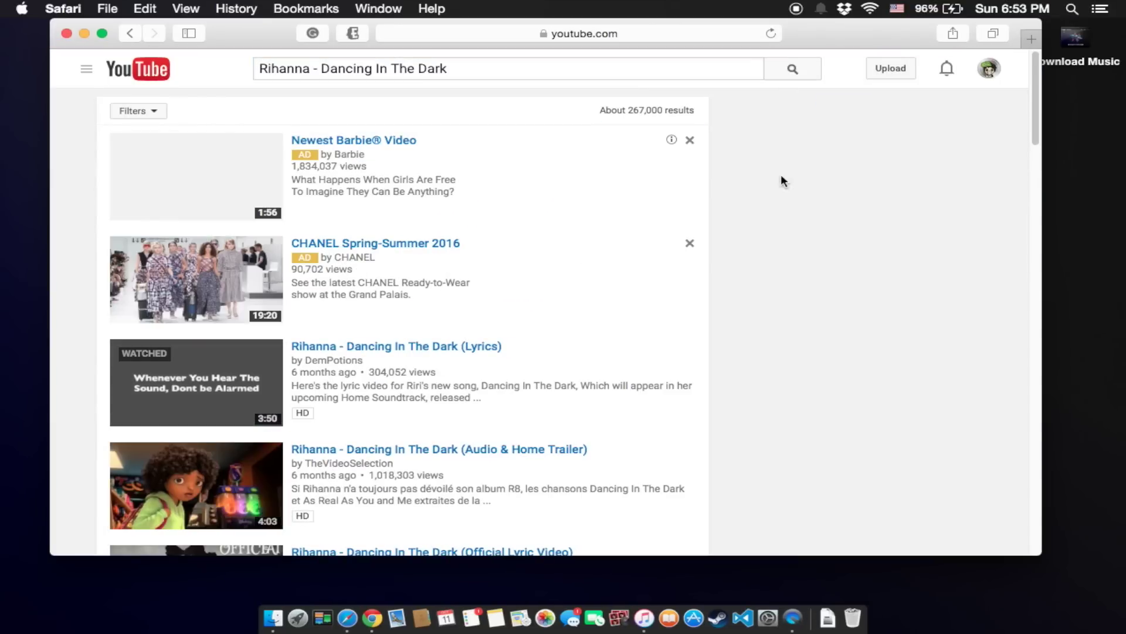
pyautogui.scroll(-4, 779, 326)
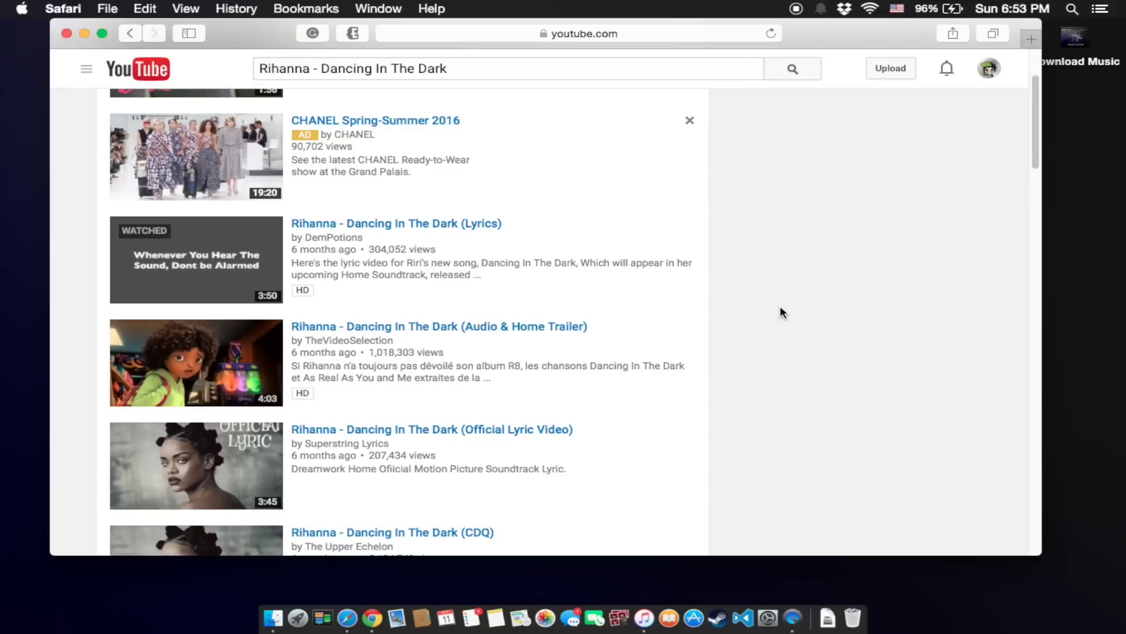
pyautogui.click(486, 230)
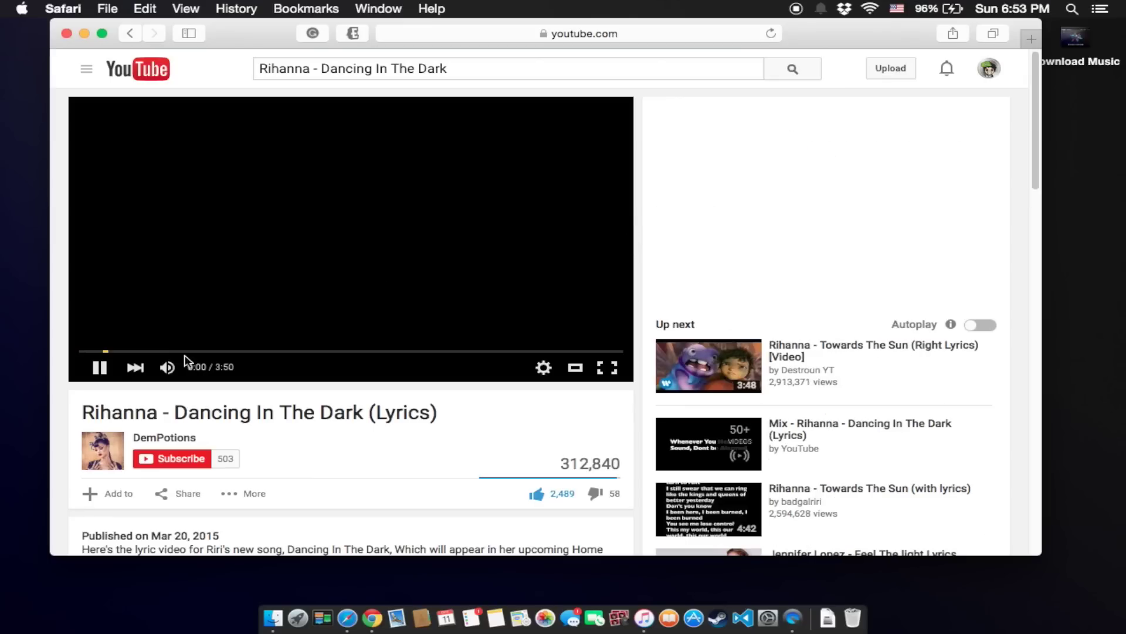
pyautogui.click(100, 368)
pyautogui.click(574, 34)
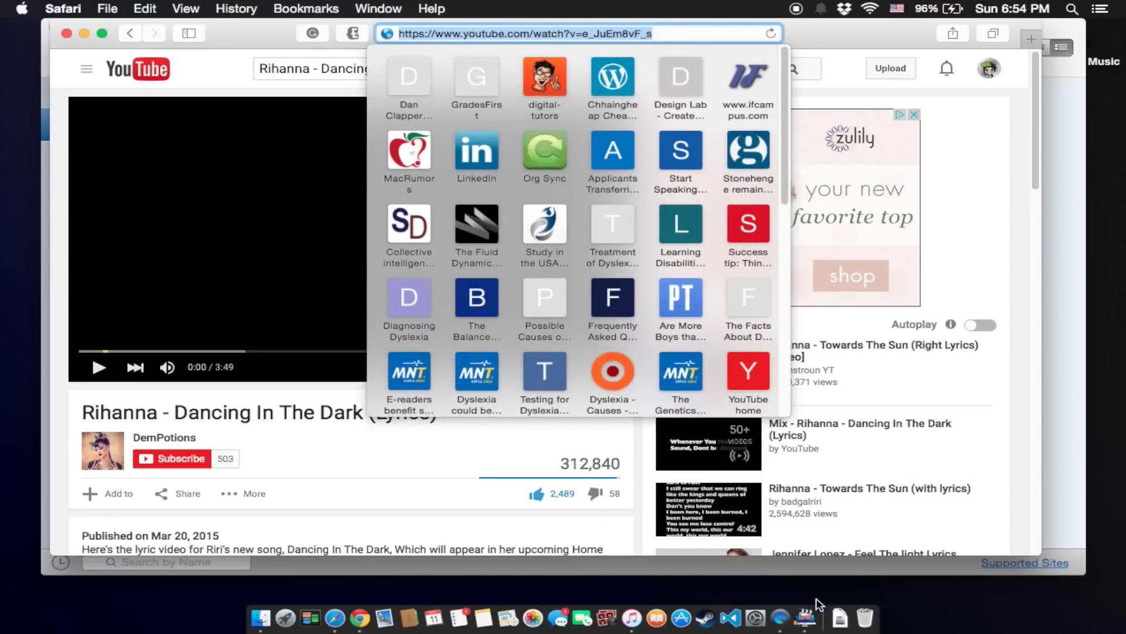
# - Paste the copied URL to download the video as a 10.0 MB 480p MP4
pyautogui.click(807, 616)
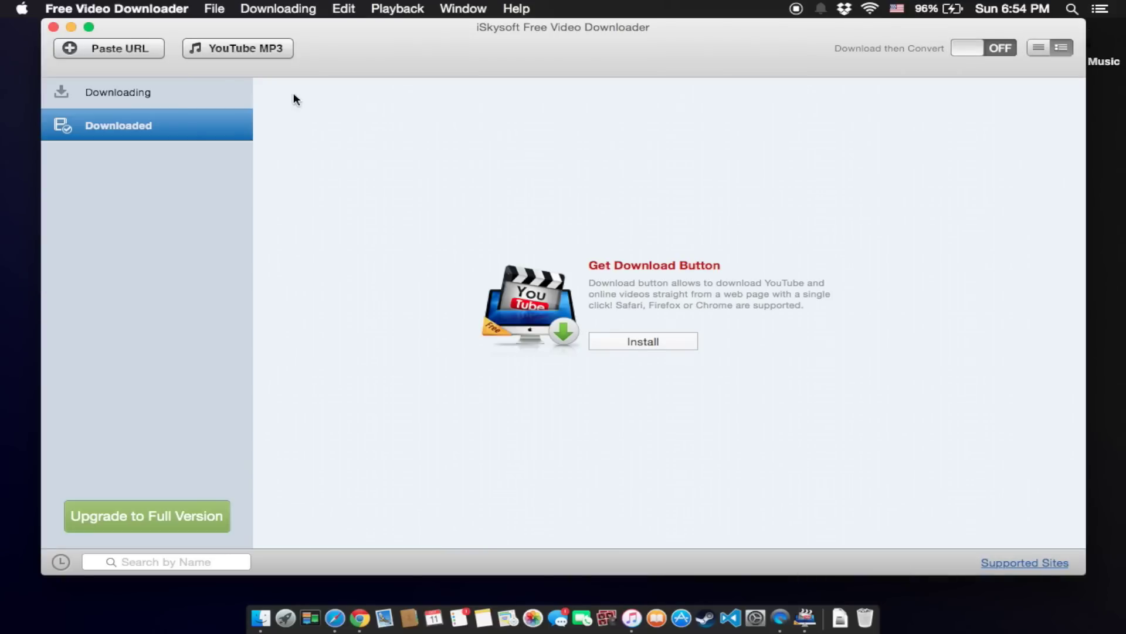
pyautogui.click(133, 48)
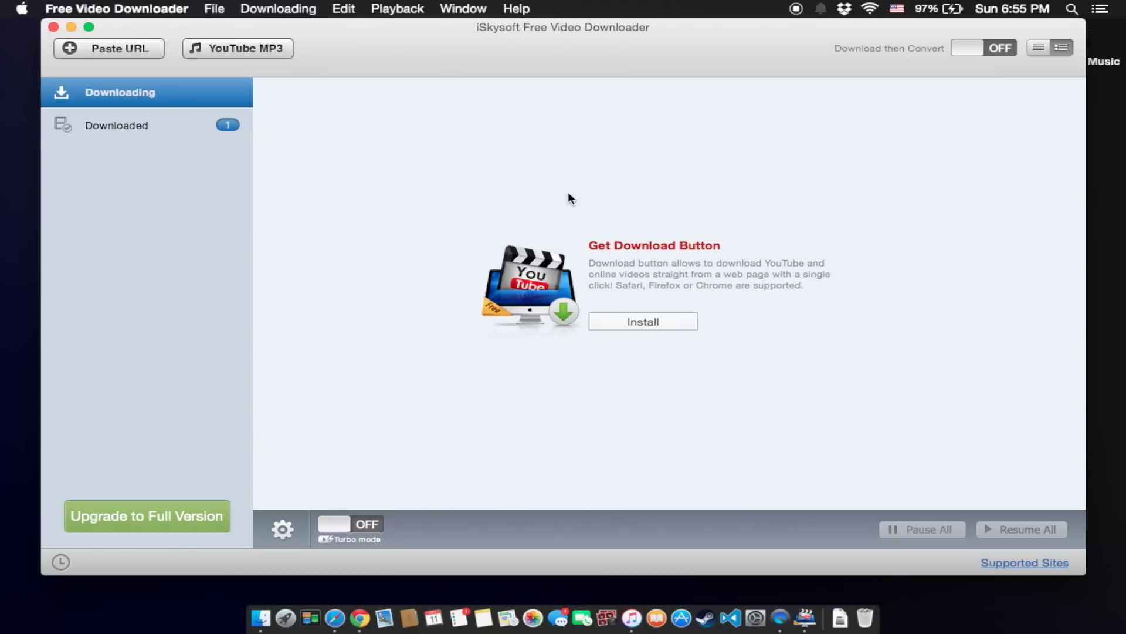
pyautogui.click(209, 125)
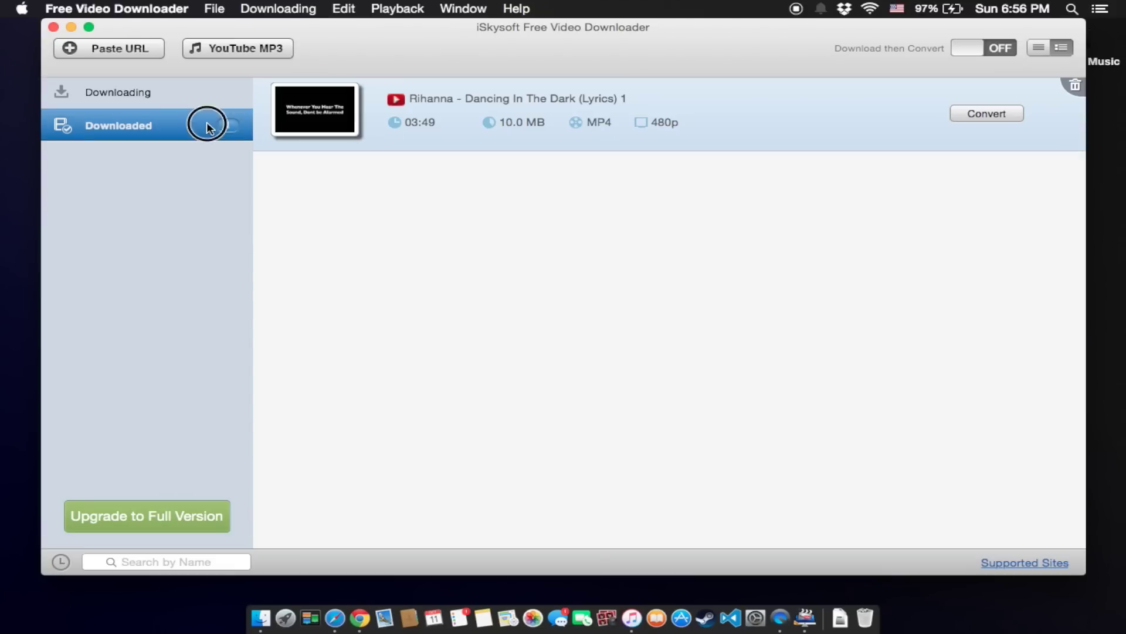
# - Reveal the downloaded Rihanna MP4 in Finder, then open the App Store
pyautogui.rightClick(730, 109)
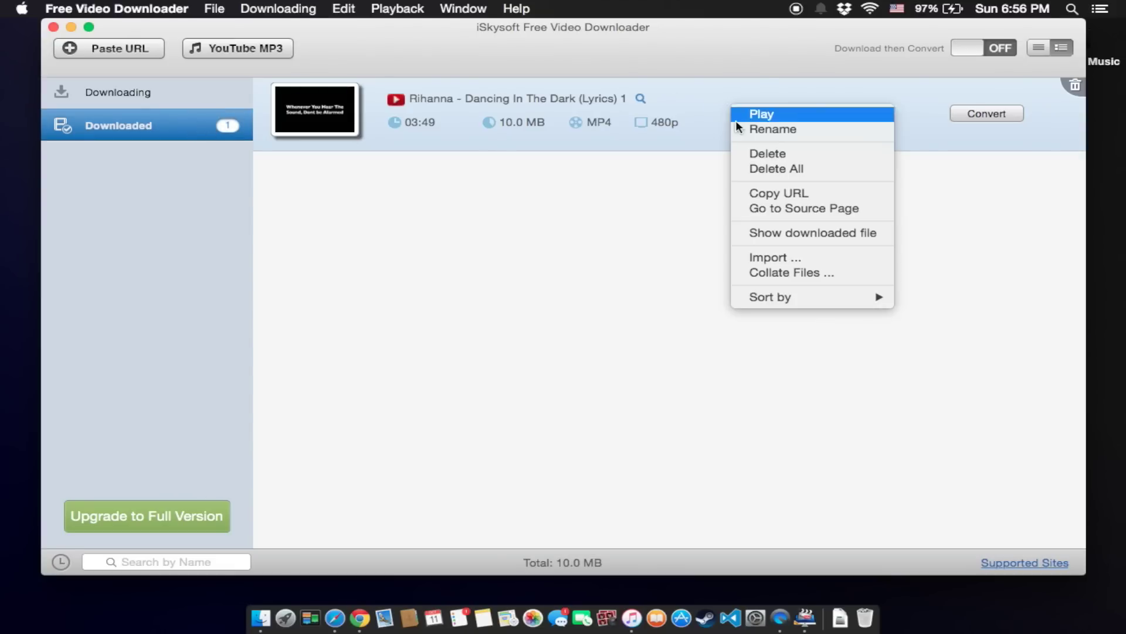
pyautogui.click(793, 234)
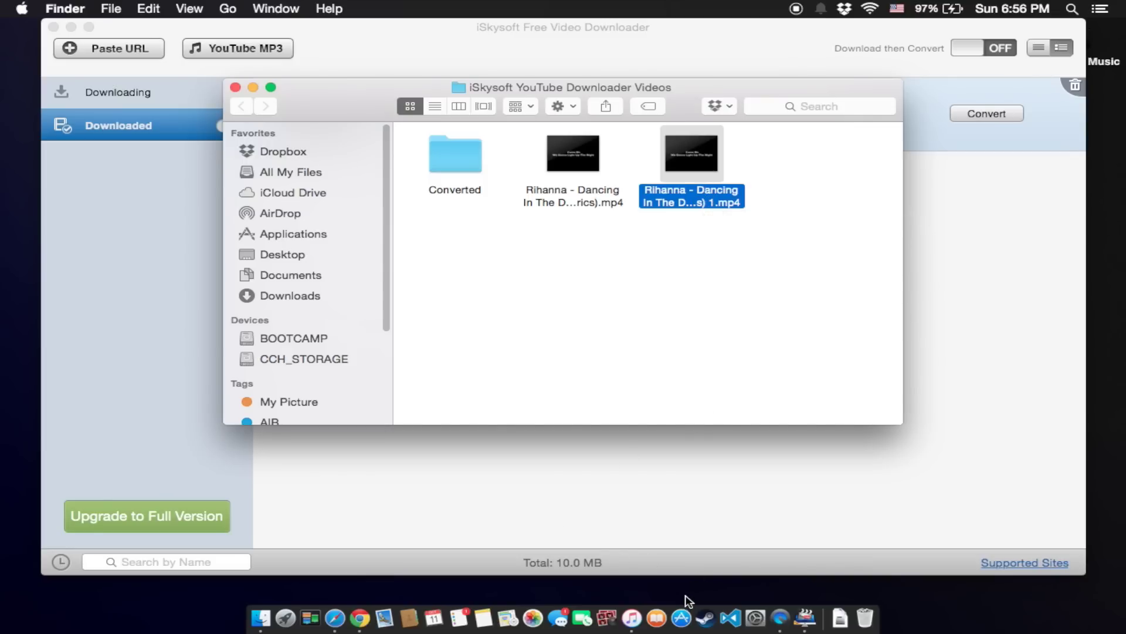
pyautogui.click(682, 618)
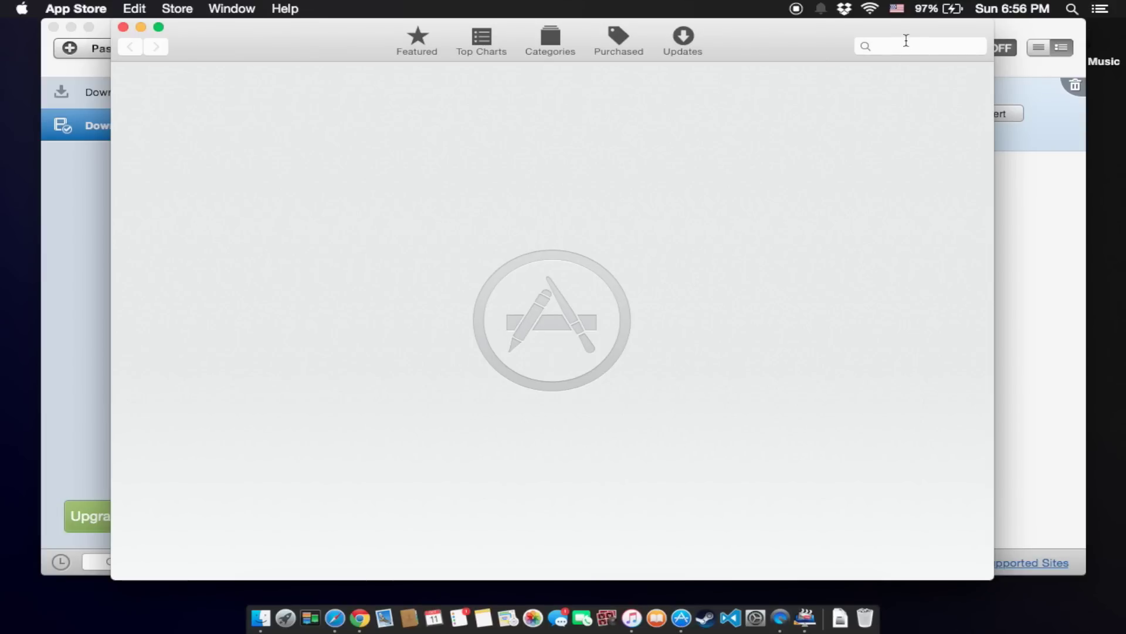
# - Search the App Store for 'converter' and open the free Smart Converter app
pyautogui.click(909, 45)
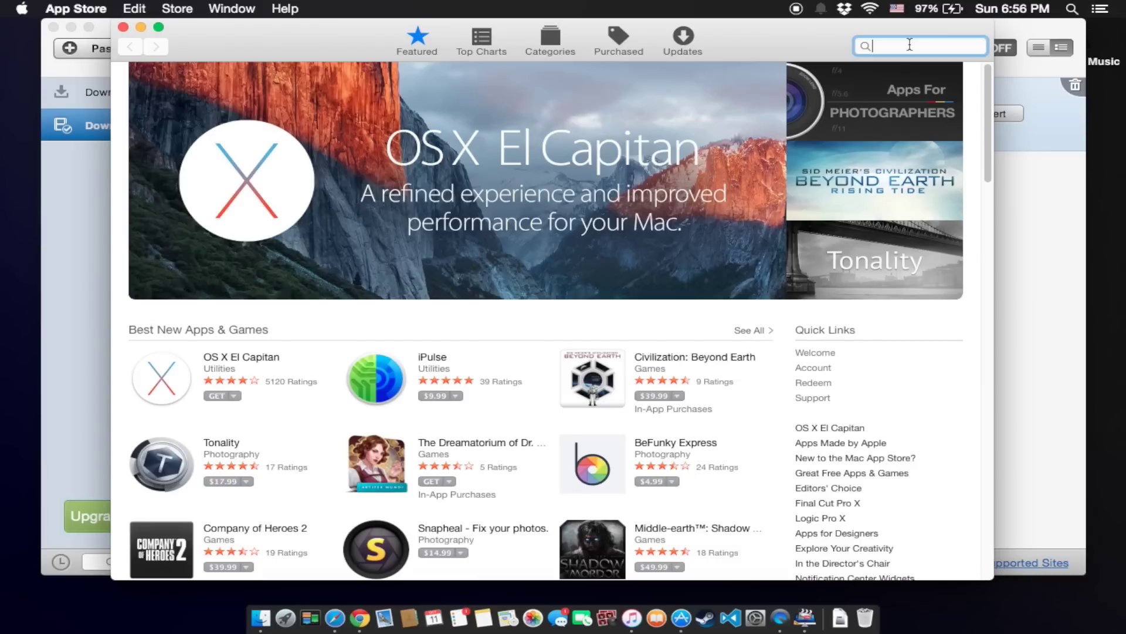
pyautogui.write('con')
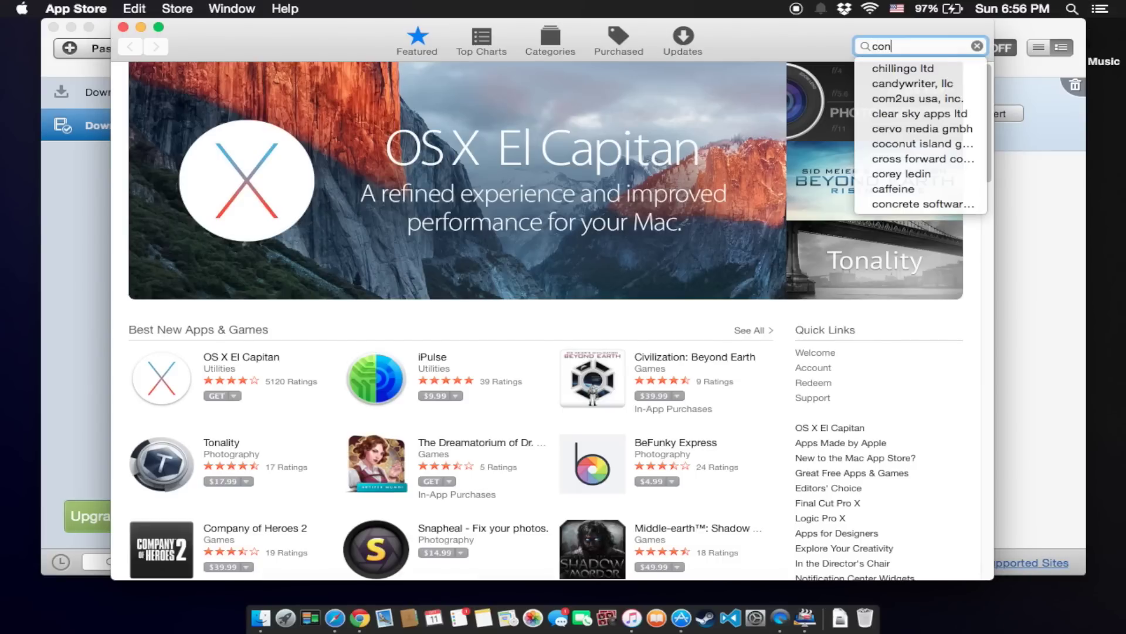
pyautogui.write('verter')
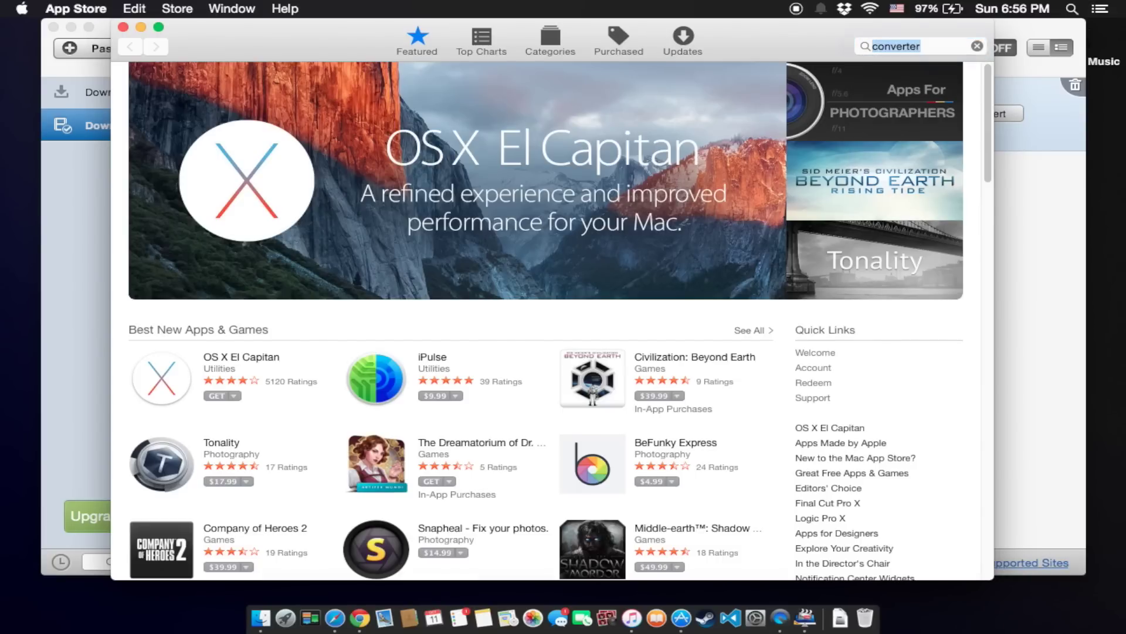
pyautogui.press('Return')
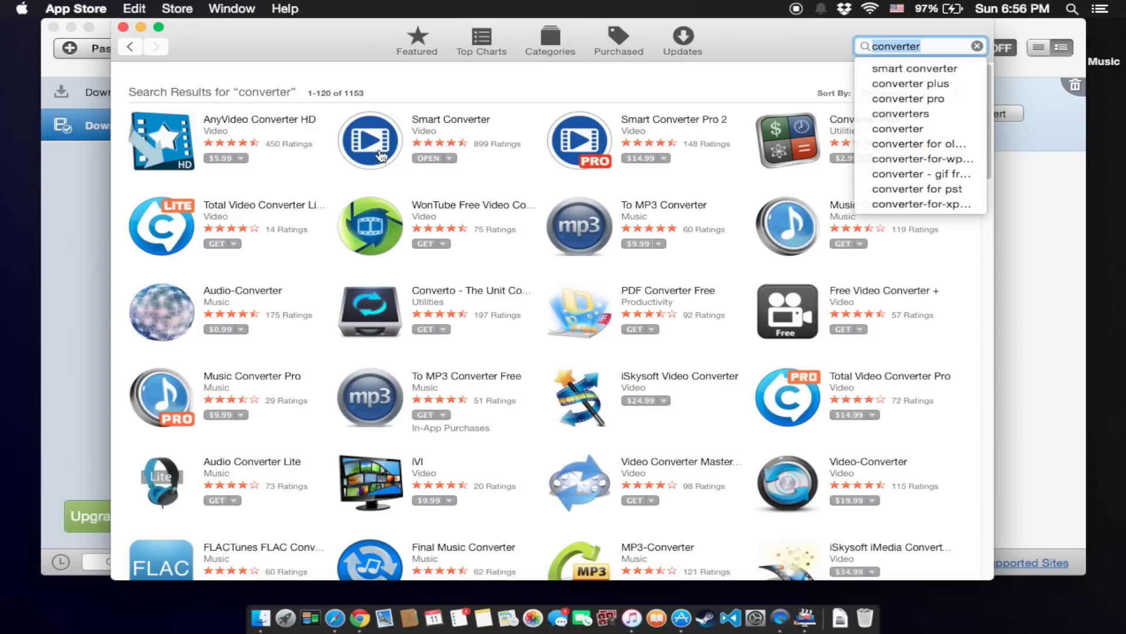
pyautogui.click(477, 121)
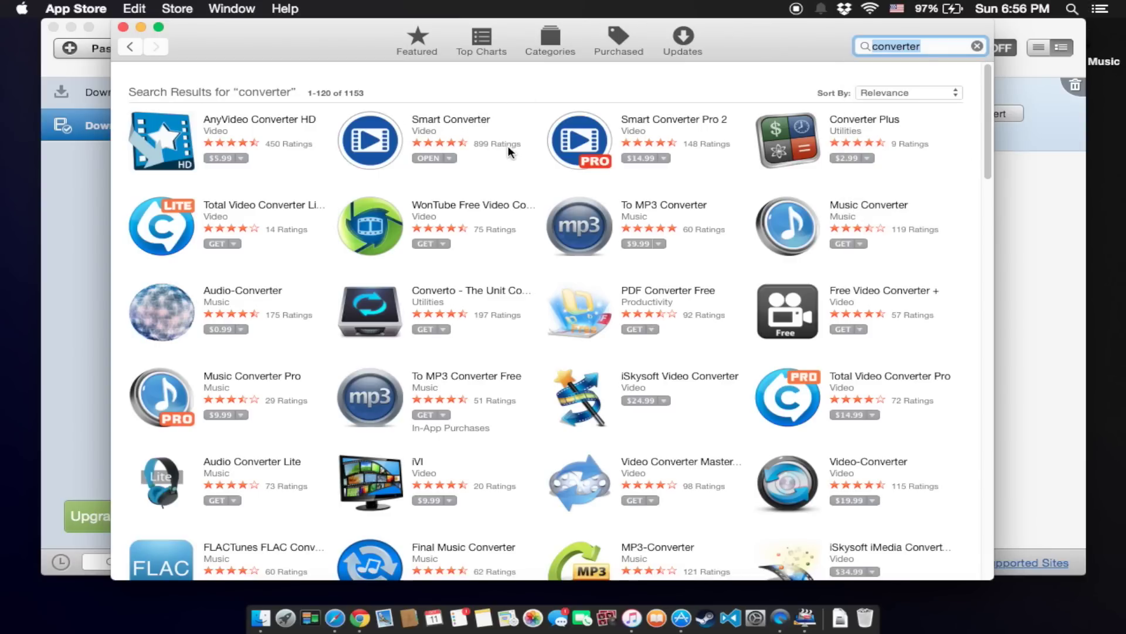
pyautogui.click(378, 149)
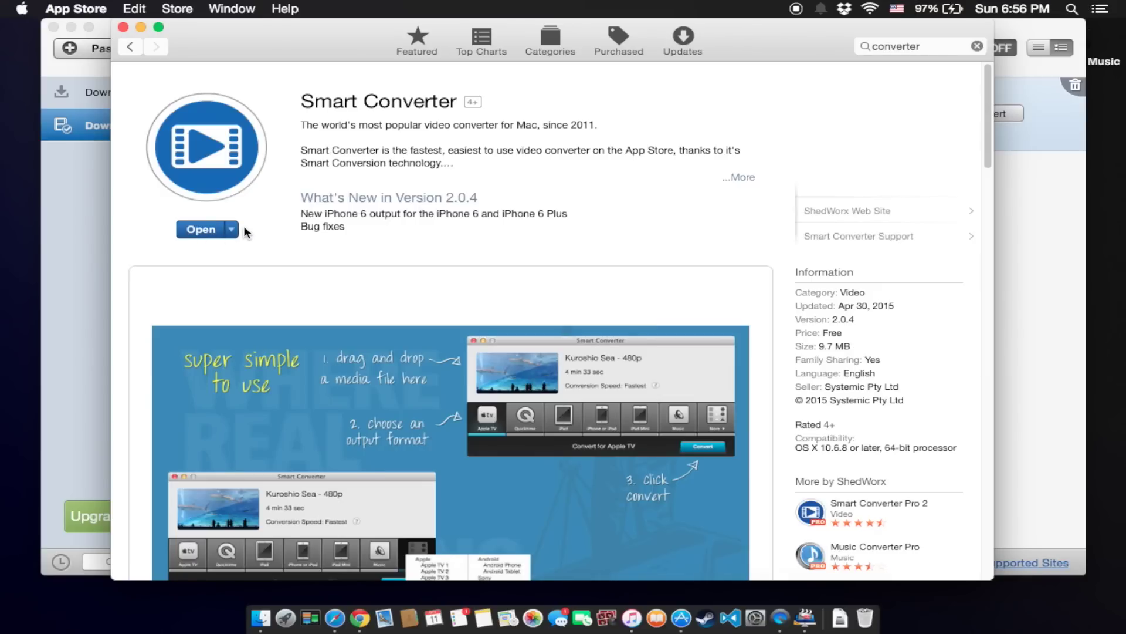
pyautogui.click(202, 230)
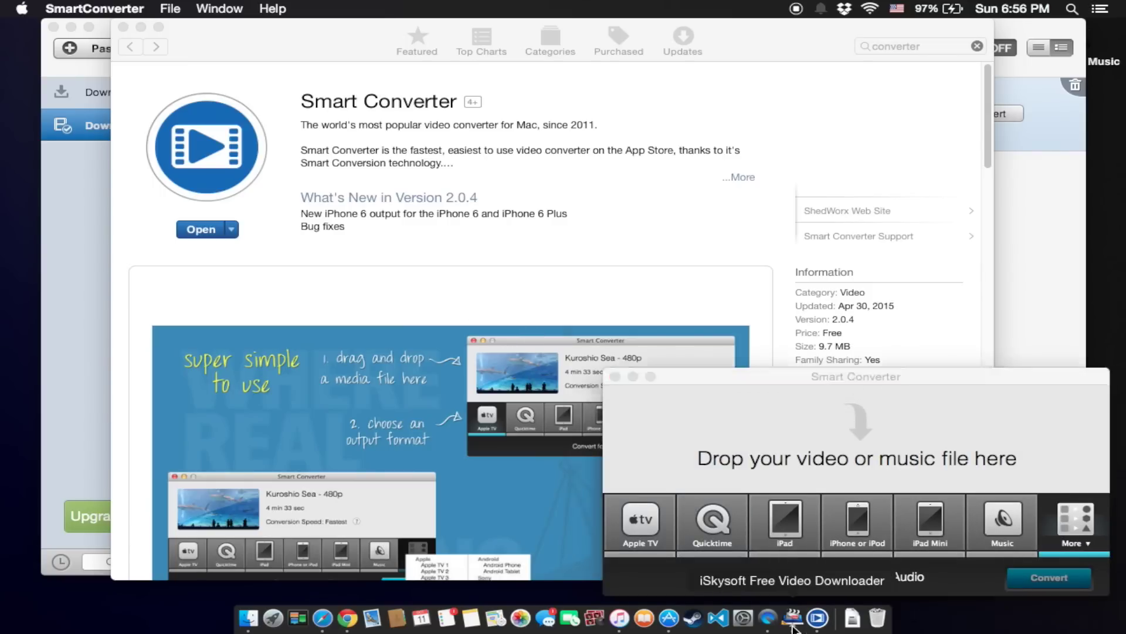
# - Reveal the downloaded Rihanna MP4 in Finder and drop it into Smart Converter
pyautogui.click(793, 623)
pyautogui.rightClick(704, 97)
pyautogui.click(762, 224)
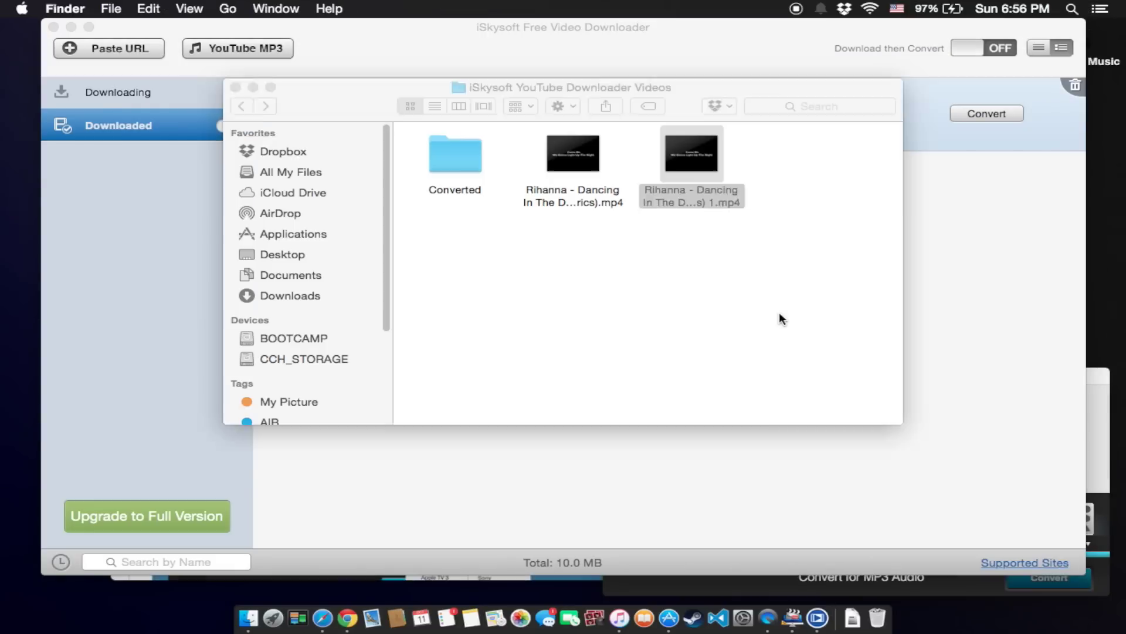
pyautogui.click(1108, 446)
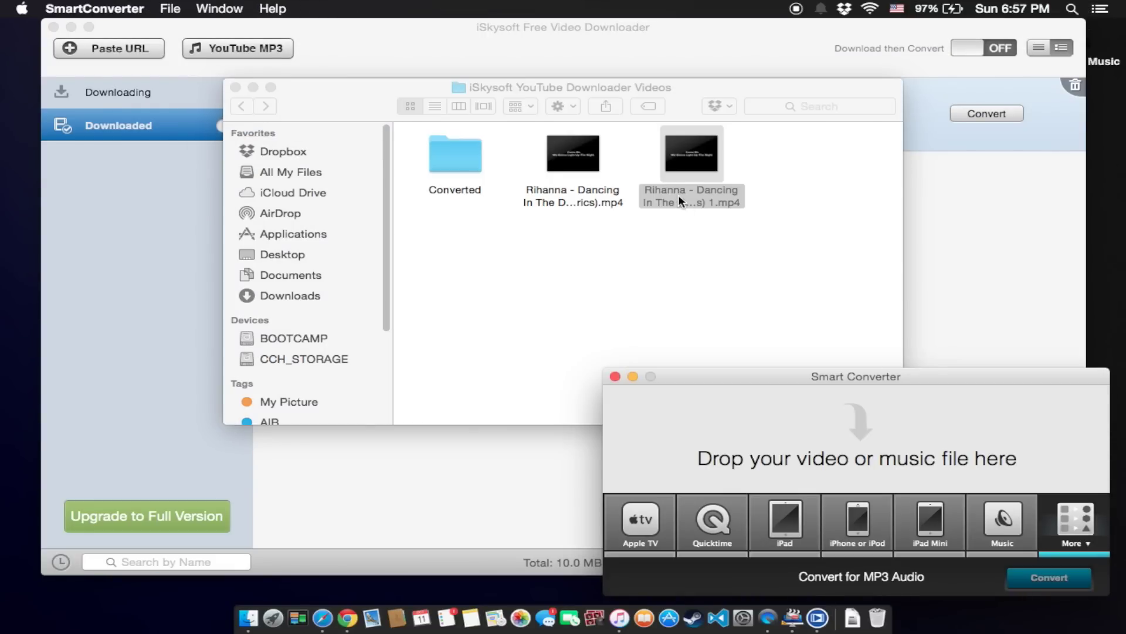
pyautogui.moveTo(679, 197); pyautogui.dragTo(739, 474)
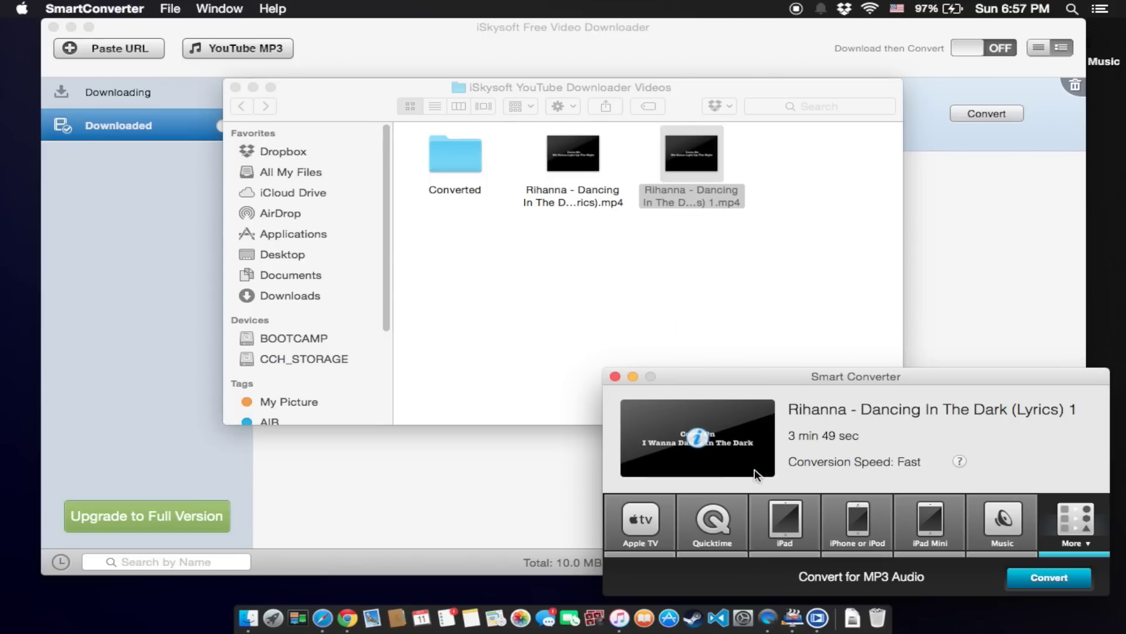
# - Convert the video to MP3 Audio and send it to iTunes
pyautogui.click(1073, 519)
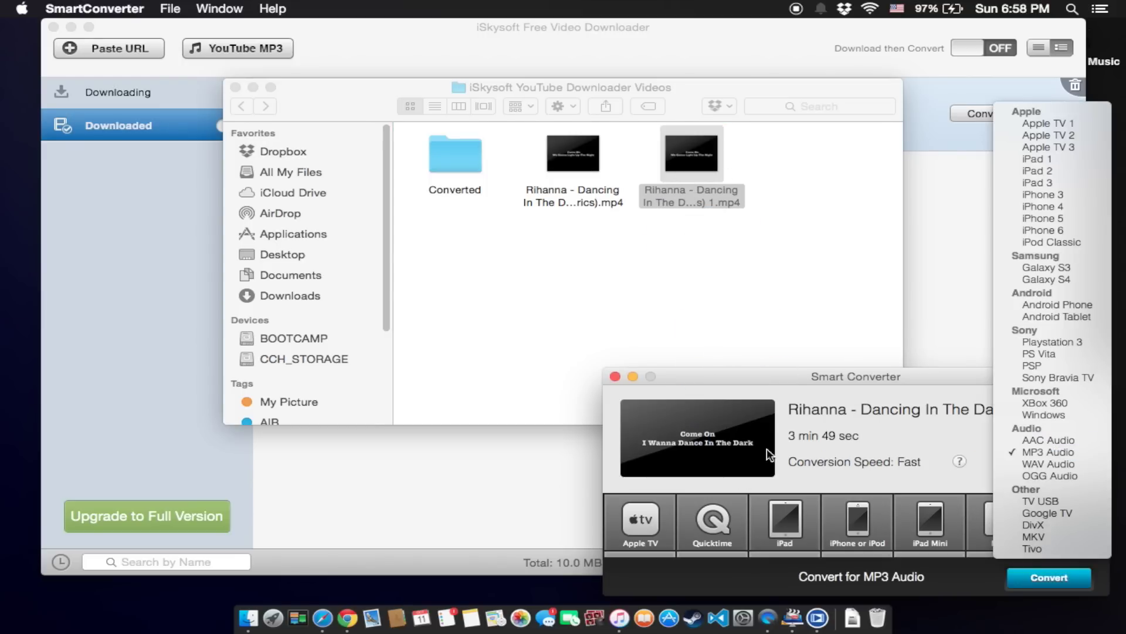
pyautogui.click(1019, 452)
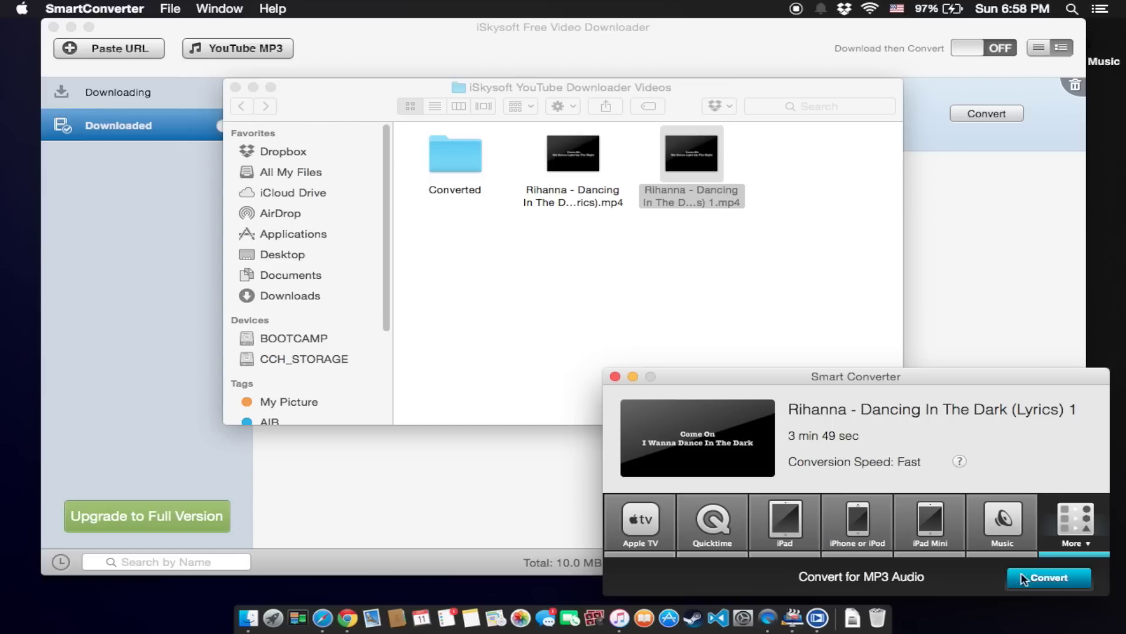
pyautogui.click(1051, 578)
pyautogui.click(1091, 397)
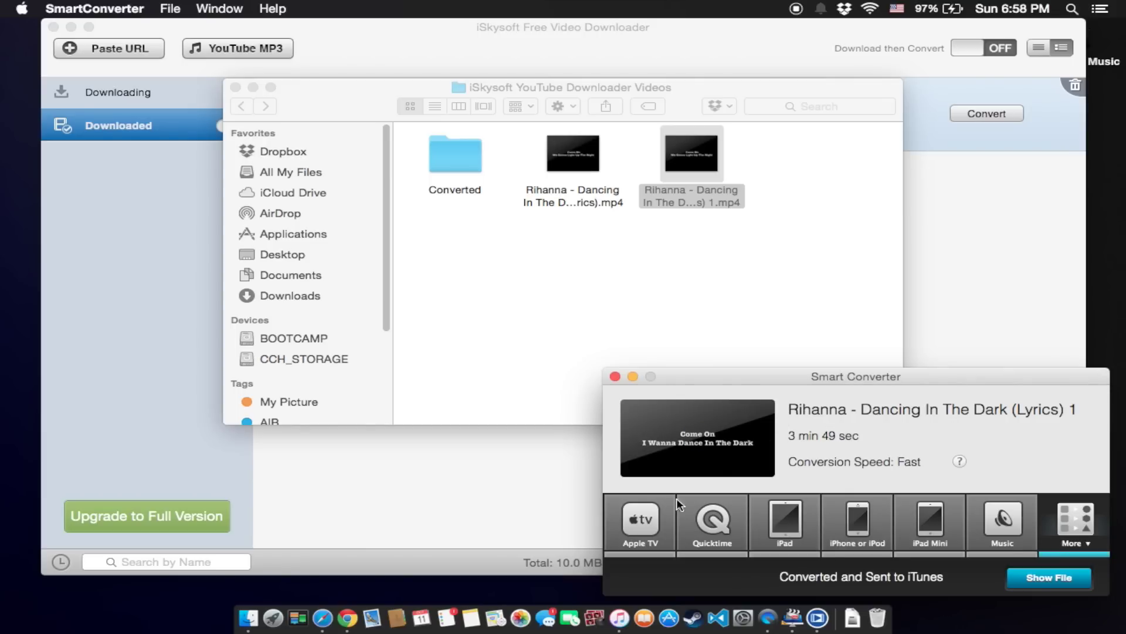
# - Rename the 3:49 track in iTunes to 'Rihanna - Dancing In The Dark', dropping '(Lyrics) 1-mp3'
pyautogui.click(620, 618)
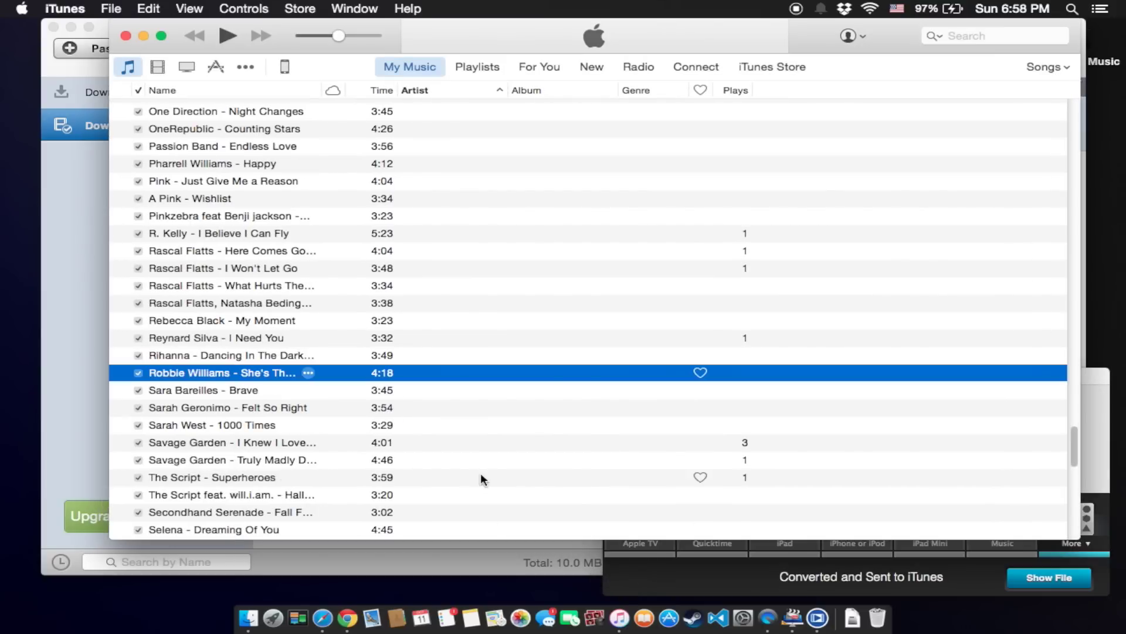
pyautogui.scroll(-2, 299, 375)
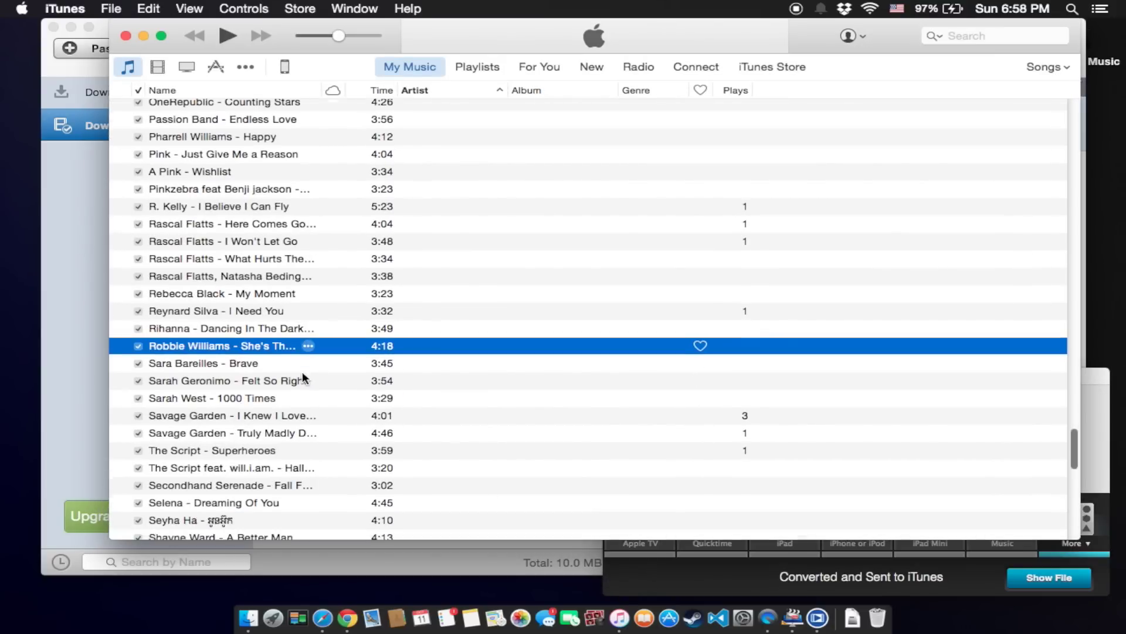
pyautogui.scroll(1, 291, 376)
pyautogui.click(276, 344)
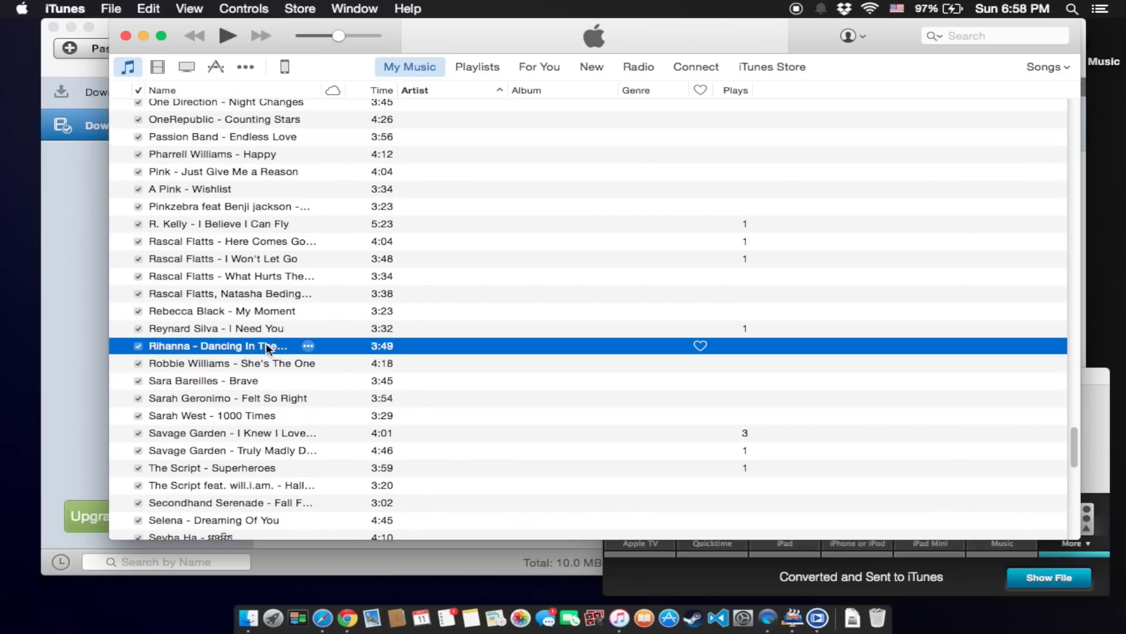
pyautogui.click(267, 346)
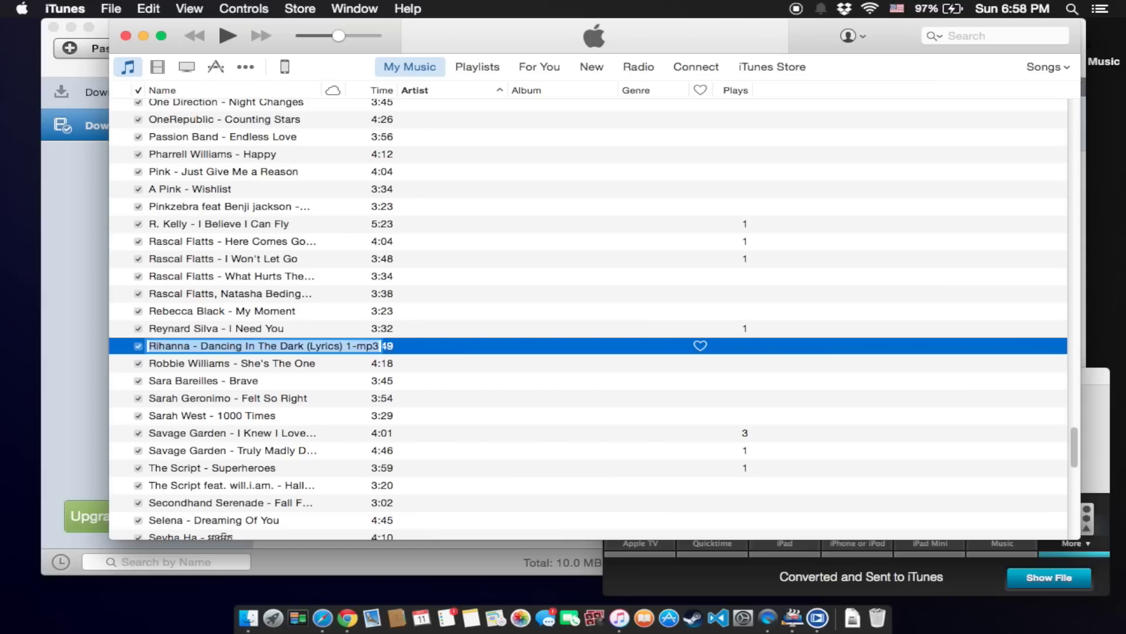
pyautogui.press('Right')
pyautogui.press('BackSpace')
pyautogui.press('BackSpace')
pyautogui.press('BackSpace')
pyautogui.press('BackSpace')
pyautogui.press('BackSpace')
pyautogui.press('BackSpace')
pyautogui.press('BackSpace')
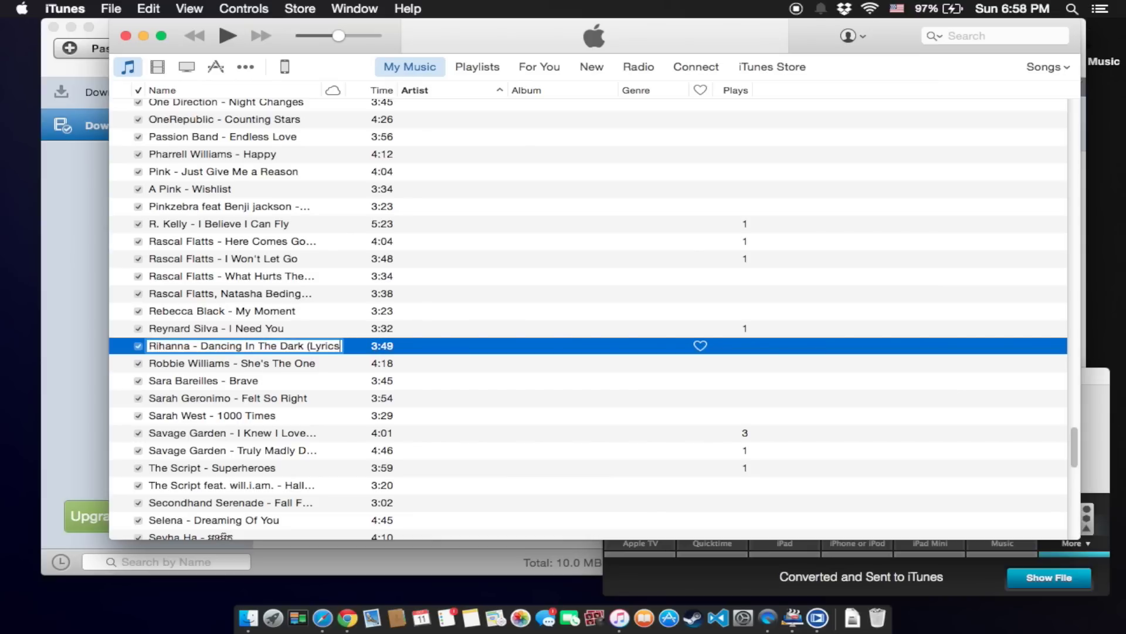
pyautogui.press('BackSpace')
pyautogui.press('BackSpace')
pyautogui.press('BackSpace')
pyautogui.press('BackSpace')
pyautogui.press('BackSpace')
pyautogui.press('BackSpace')
pyautogui.press('BackSpace')
pyautogui.press('BackSpace')
pyautogui.press('Return')
pyautogui.scroll(3, 399, 168)
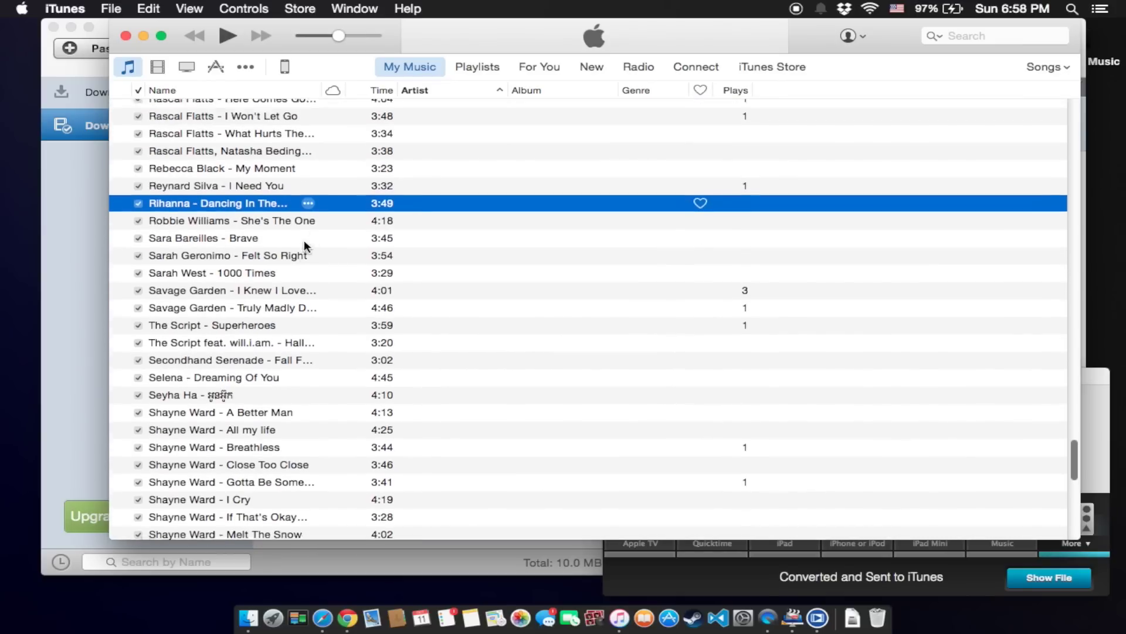
pyautogui.scroll(2, 304, 240)
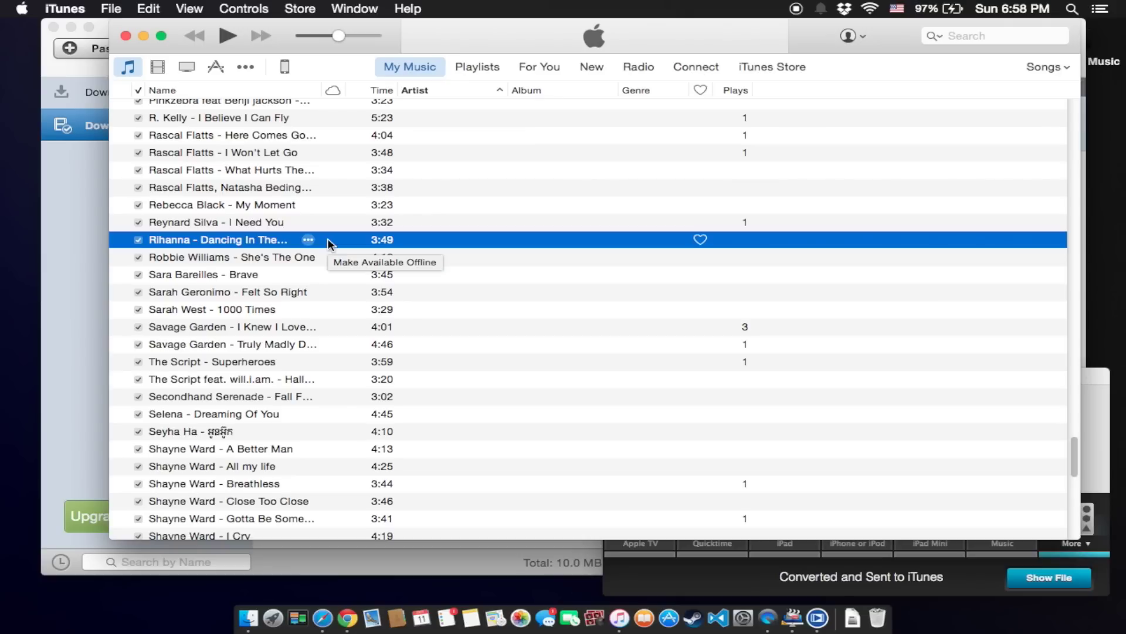
# - Open the Rihanna song's Get Info on its Artwork pane, then bring Safari to the front
pyautogui.rightClick(327, 238)
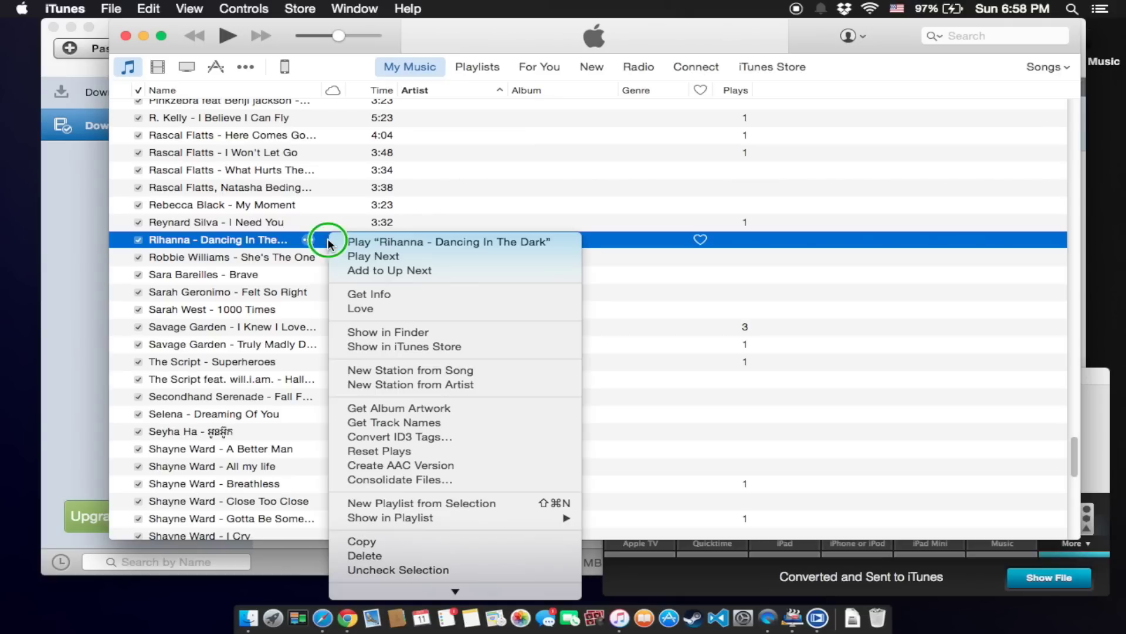
pyautogui.click(382, 295)
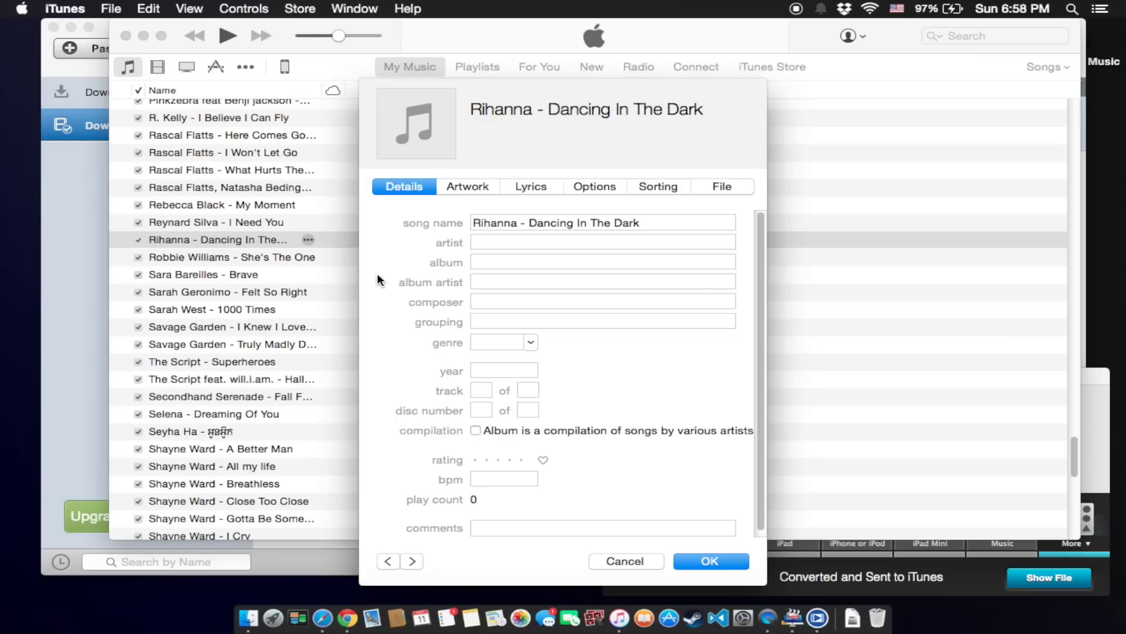
pyautogui.click(463, 186)
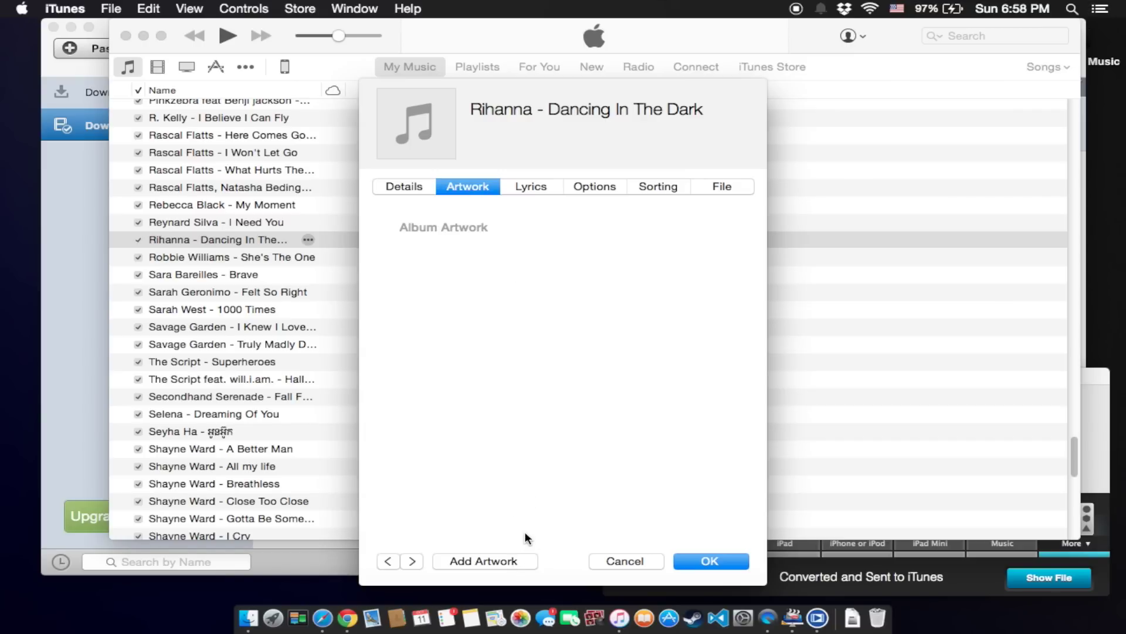
pyautogui.click(324, 621)
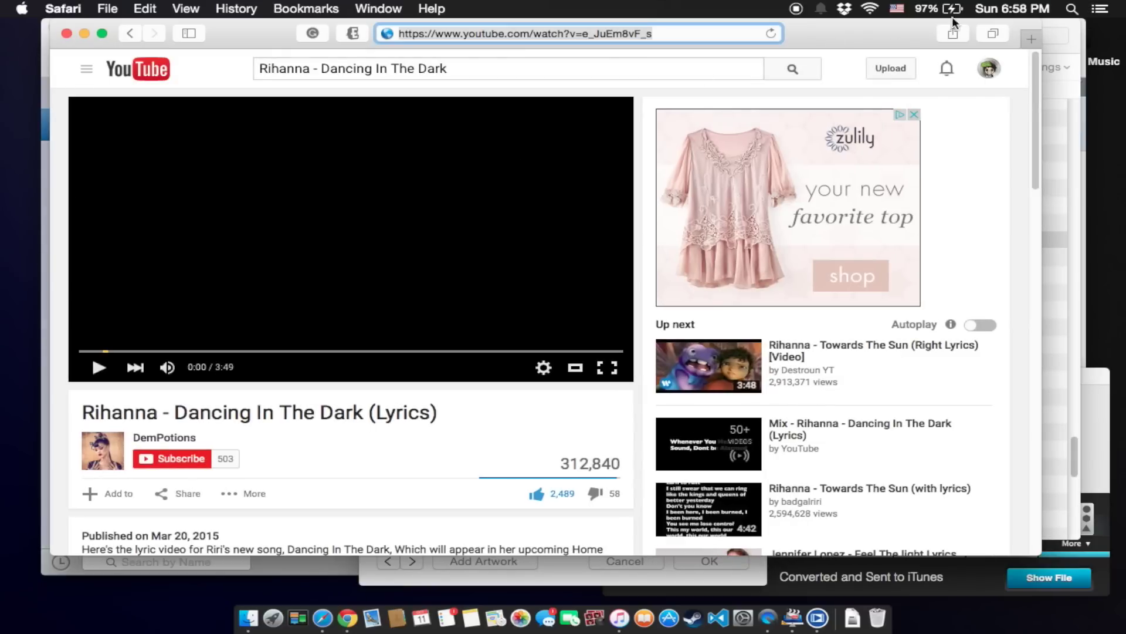
# - Google 'Rihanna - Dancing In The Dark' in a new Safari tab
pyautogui.press('super+t')
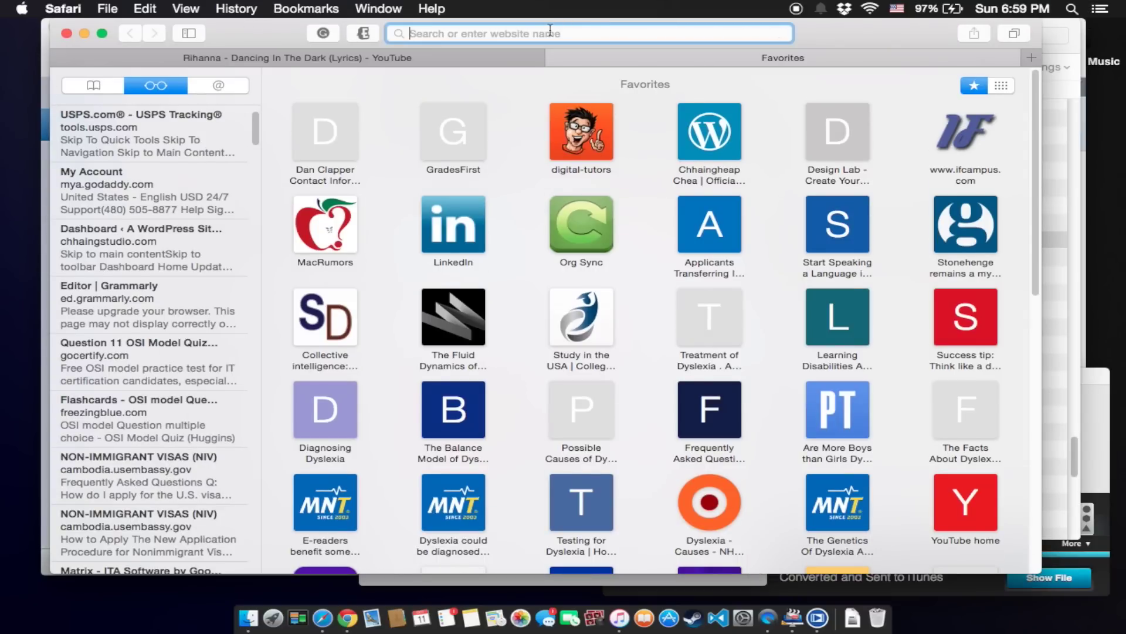
pyautogui.write('Rihanna - Dancing In The Dark')
pyautogui.press('Escape')
pyautogui.press('super+a')
pyautogui.press('super+c')
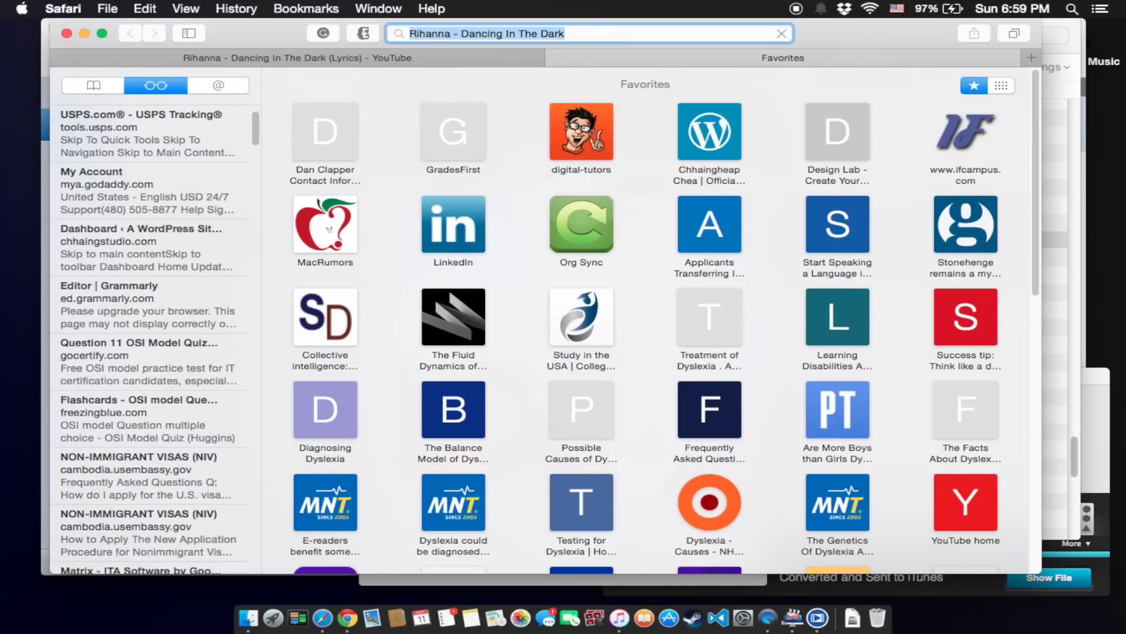
pyautogui.press('Return')
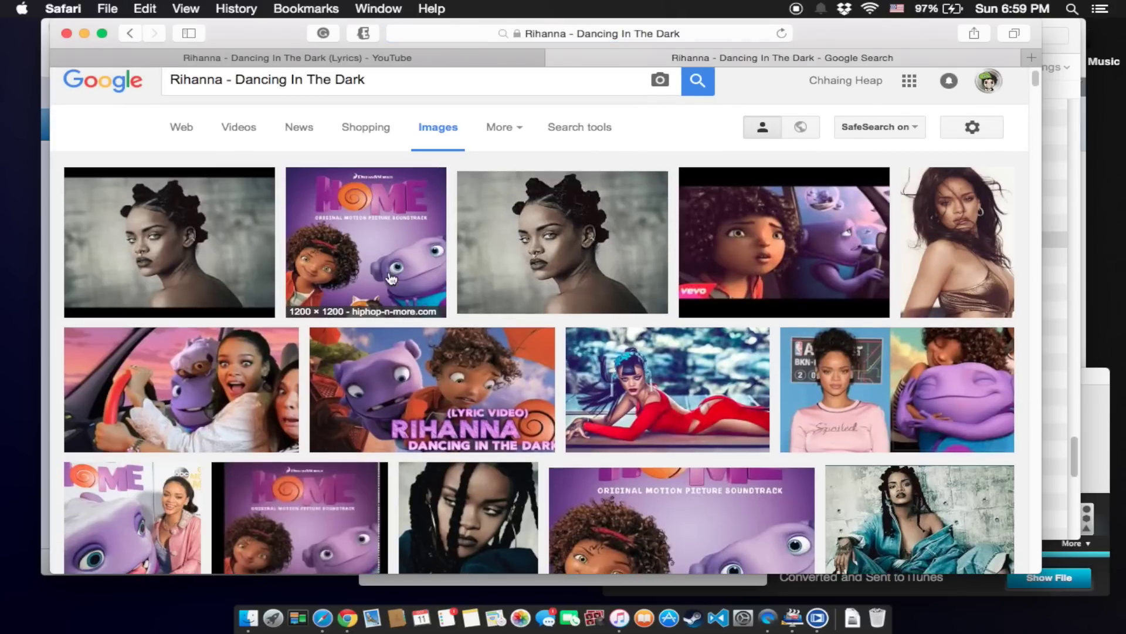
# - Save the Home soundtrack cover image from the image results to the Desktop
pyautogui.click(409, 317)
pyautogui.click(738, 419)
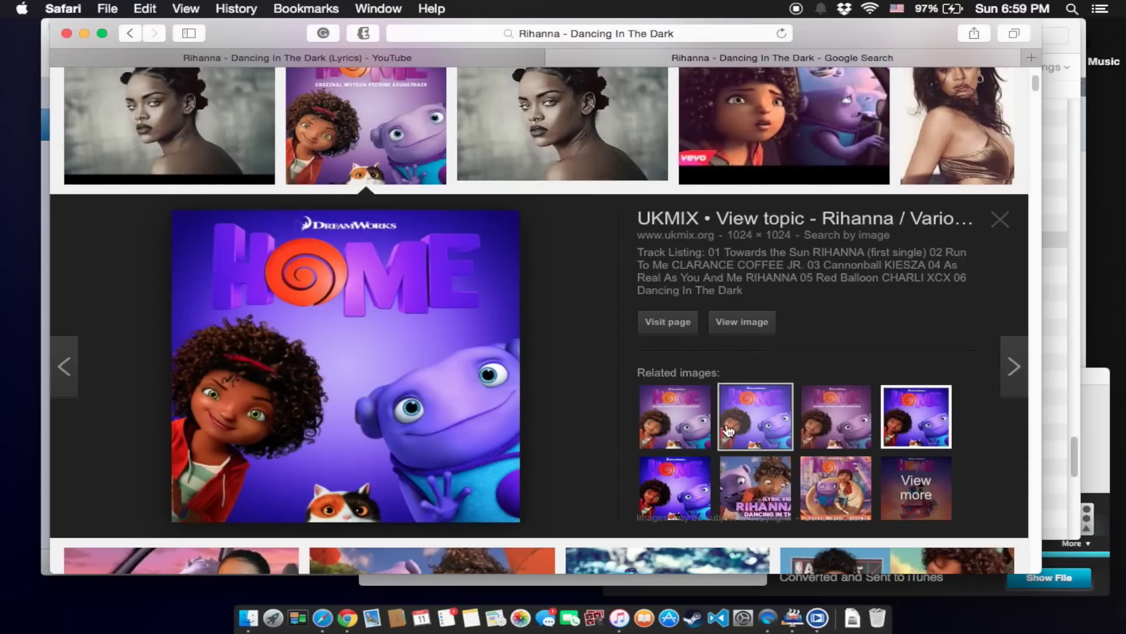
pyautogui.rightClick(367, 323)
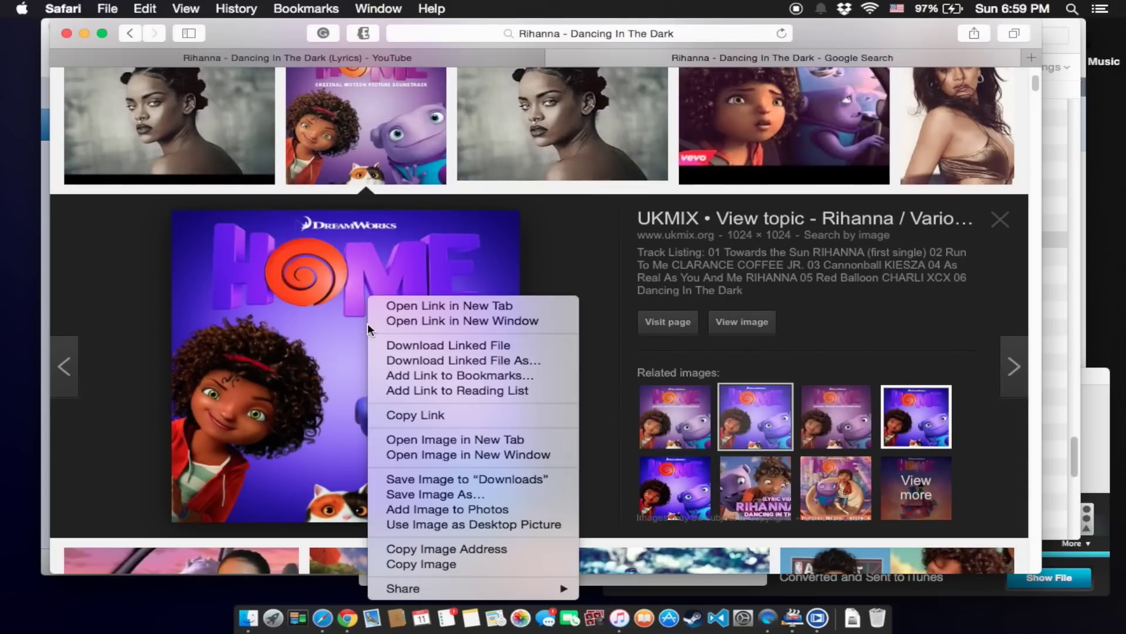
pyautogui.click(469, 494)
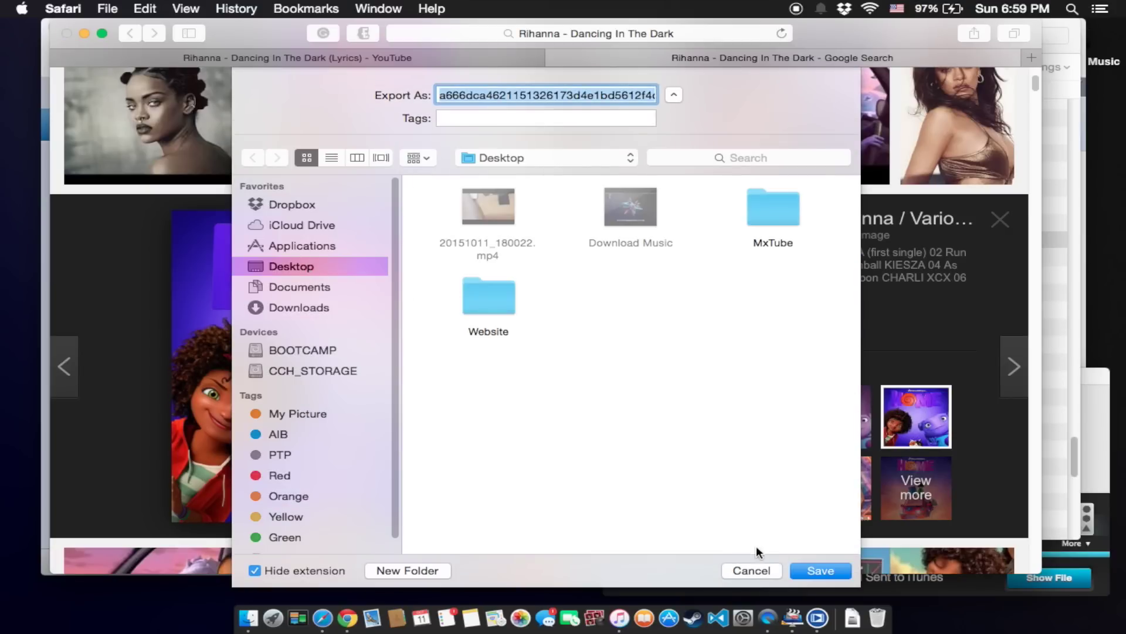
pyautogui.click(815, 567)
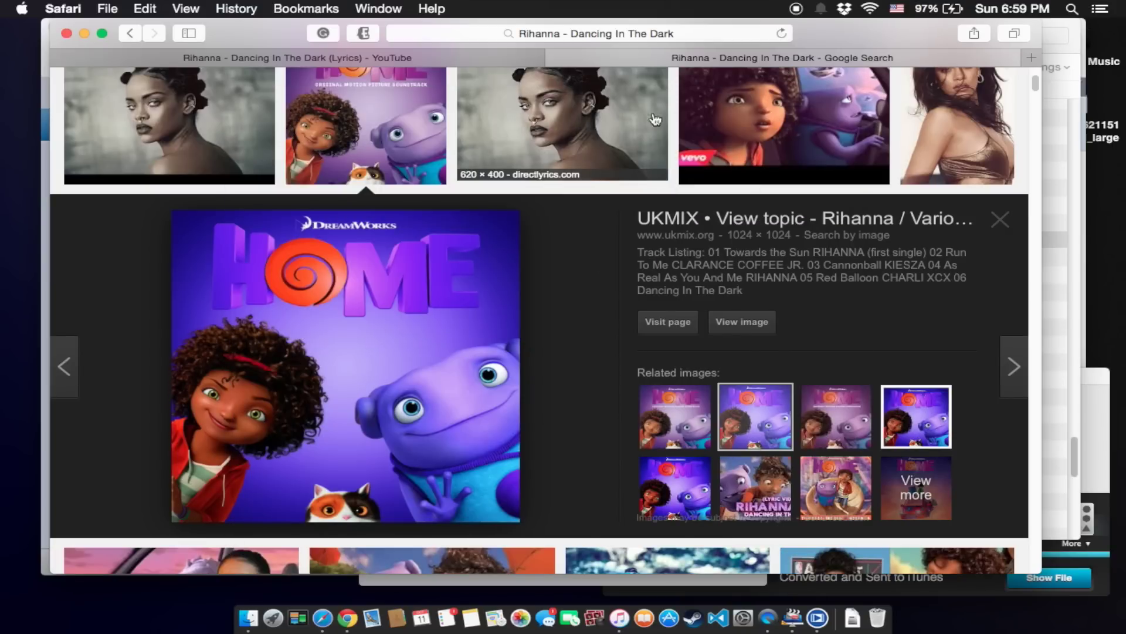
# - Search Google for the song title plus 'lyrics' and open the AZLyrics result
pyautogui.click(1031, 58)
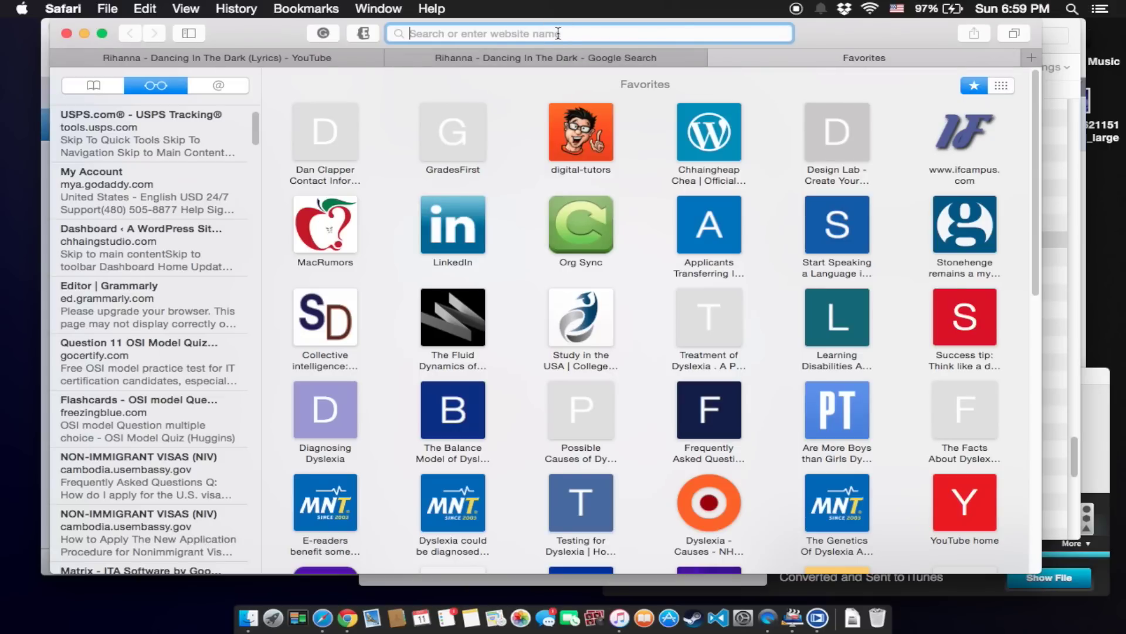
pyautogui.press('super+v')
pyautogui.write('l')
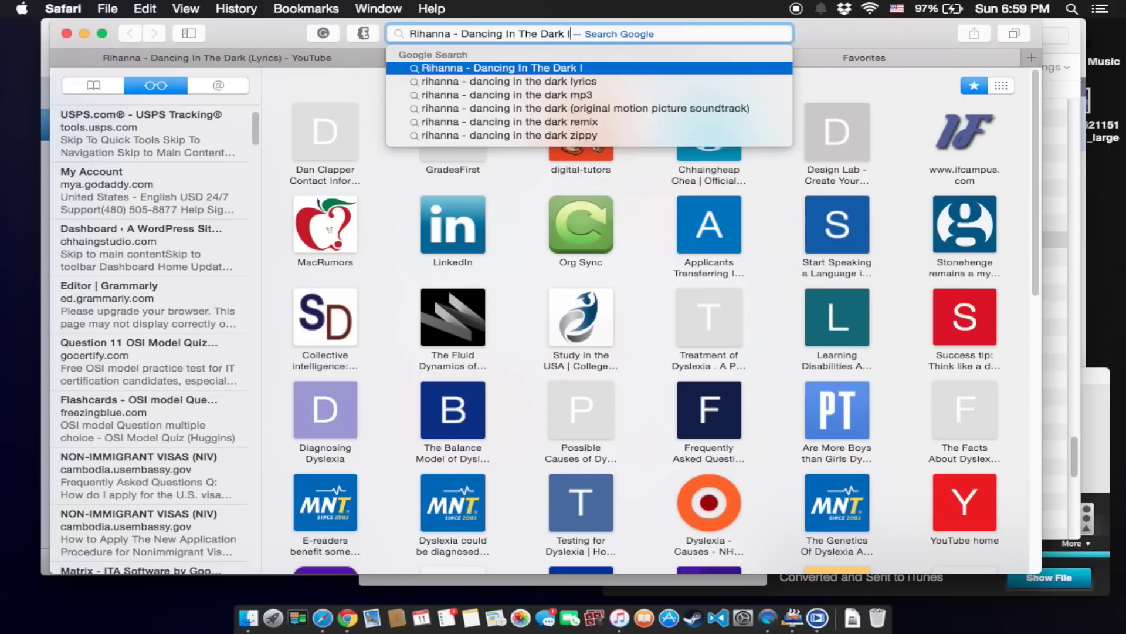
pyautogui.write('yrics')
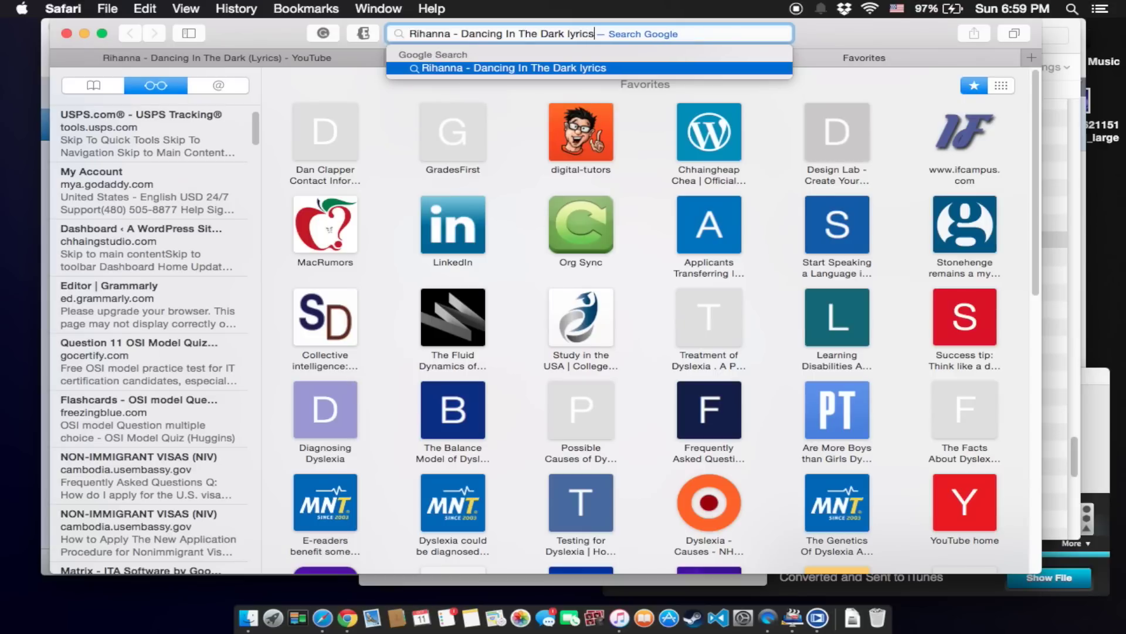
pyautogui.press('Return')
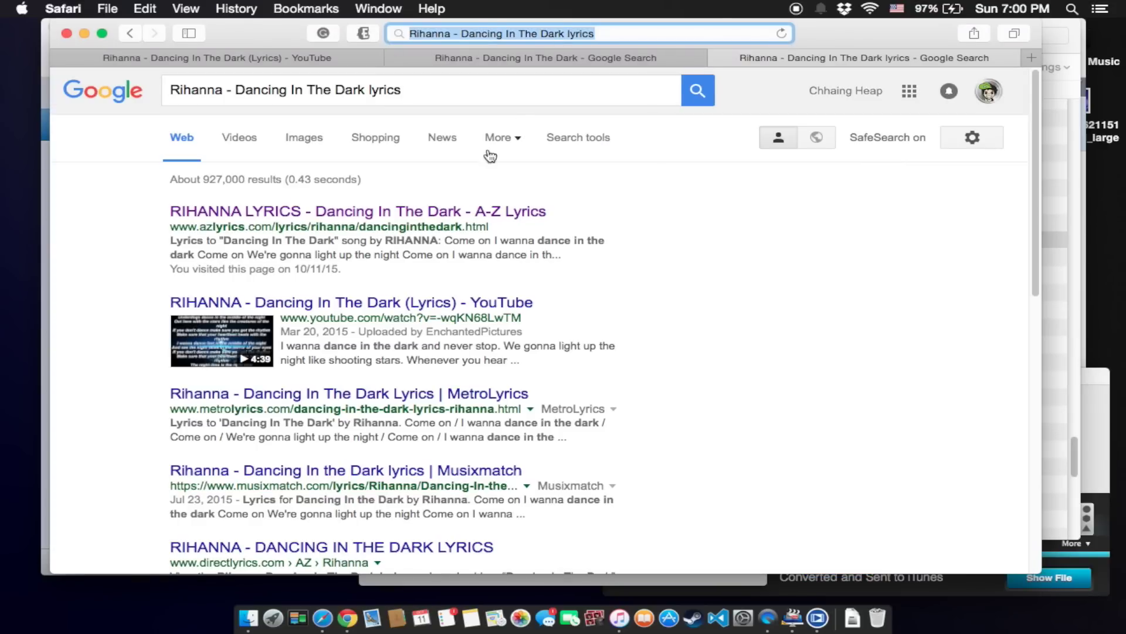
pyautogui.click(470, 212)
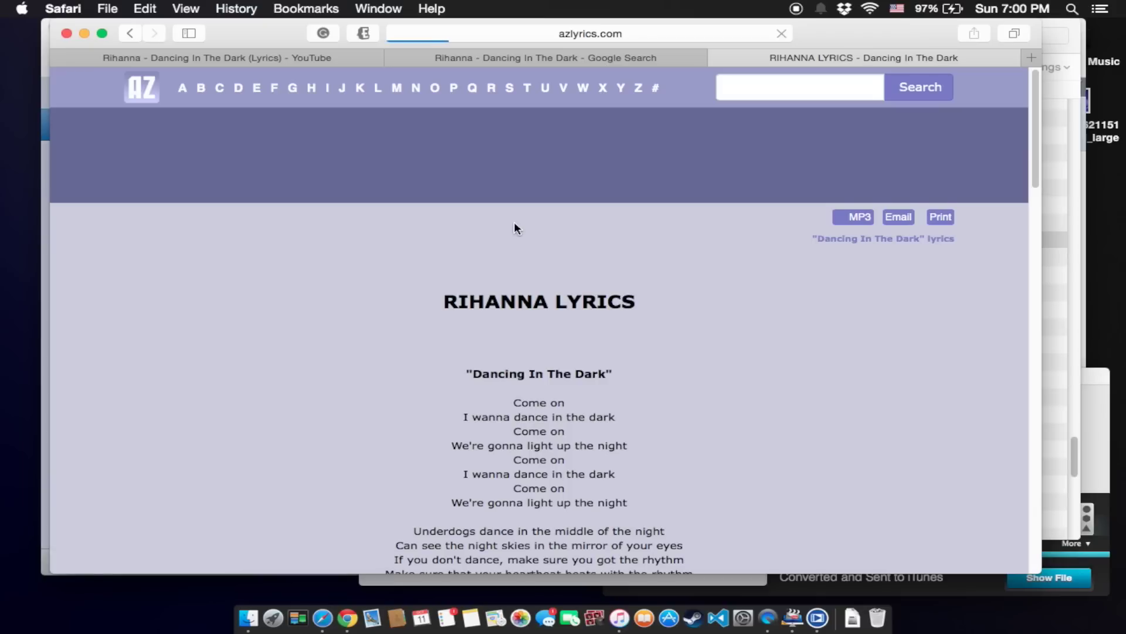
# - Select and copy the full Dancing In The Dark lyrics, returning to iTunes' song info
pyautogui.scroll(-3, 533, 280)
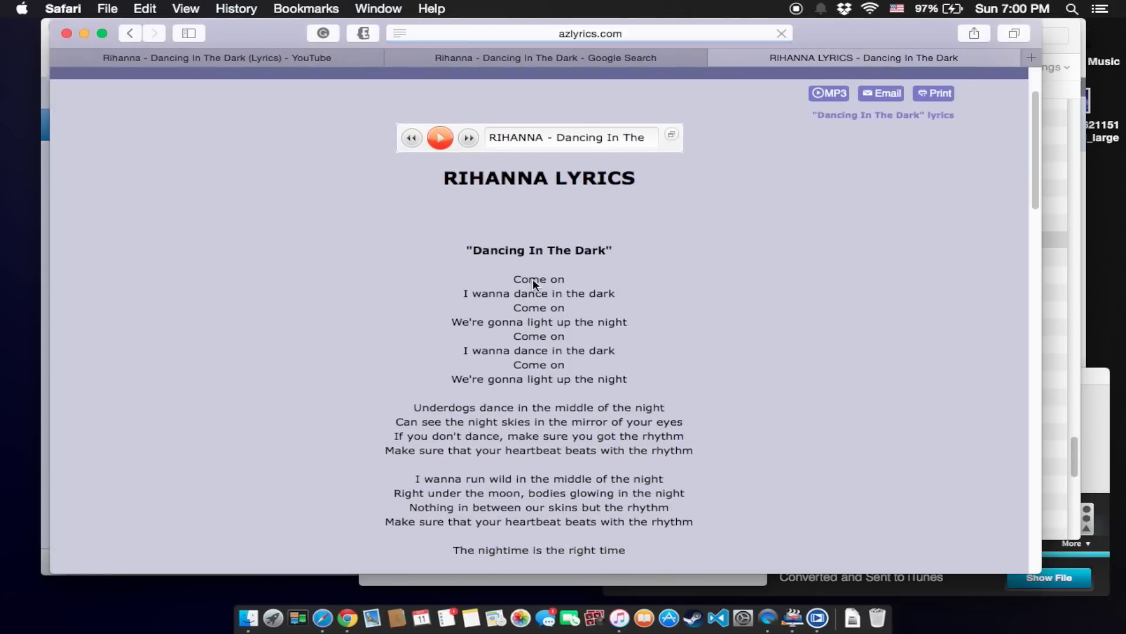
pyautogui.scroll(-5, 525, 311)
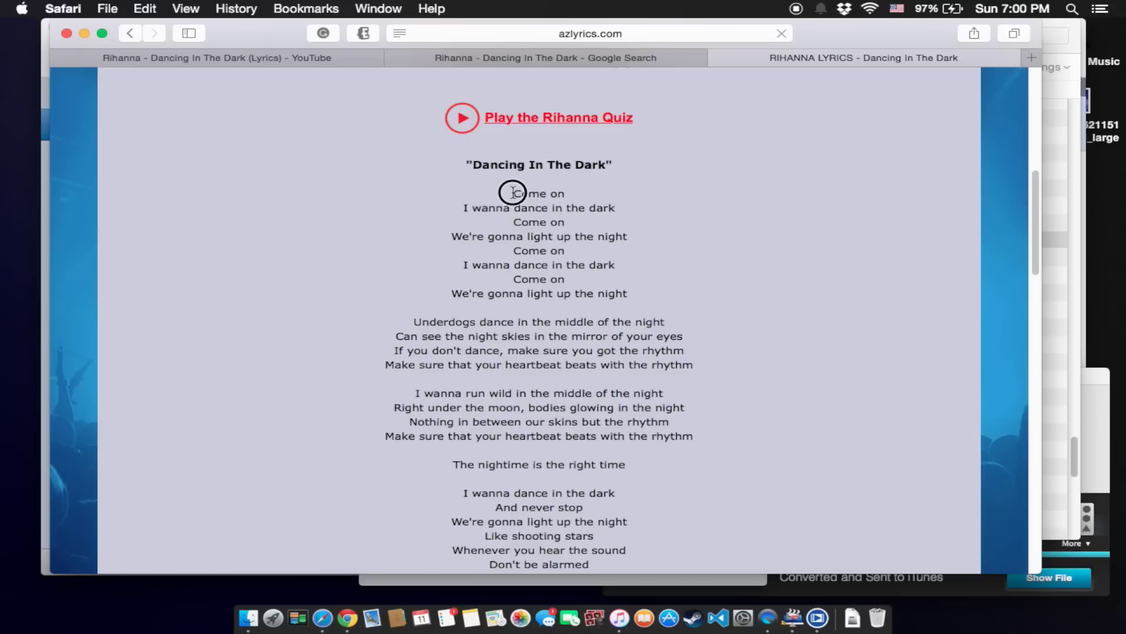
pyautogui.moveTo(513, 191); pyautogui.dragTo(631, 400)
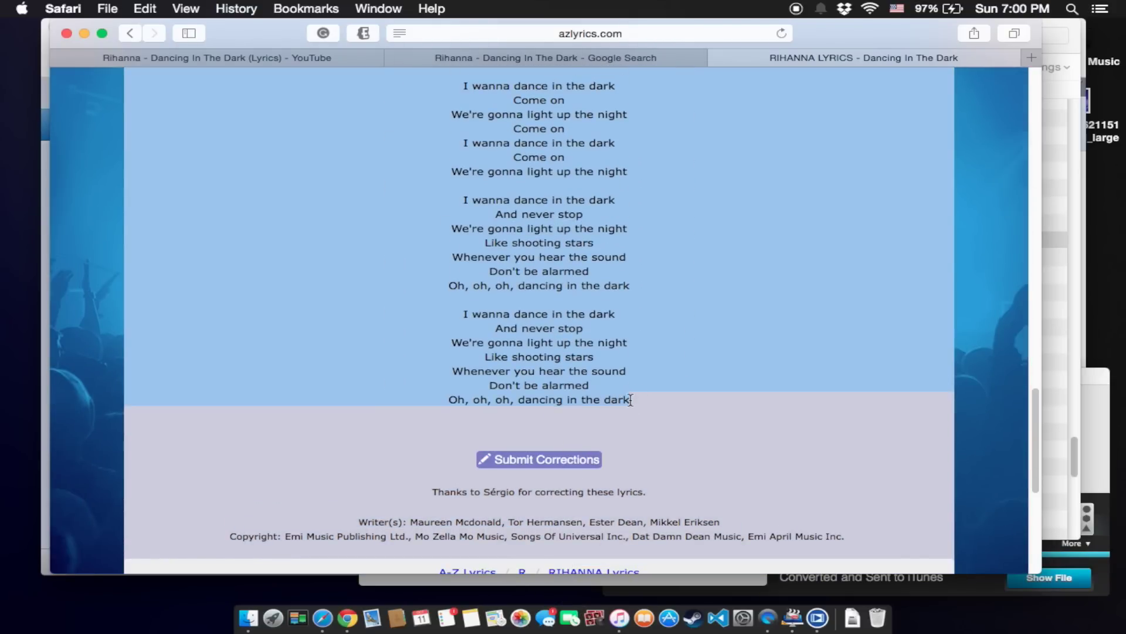
pyautogui.rightClick(503, 296)
pyautogui.click(547, 344)
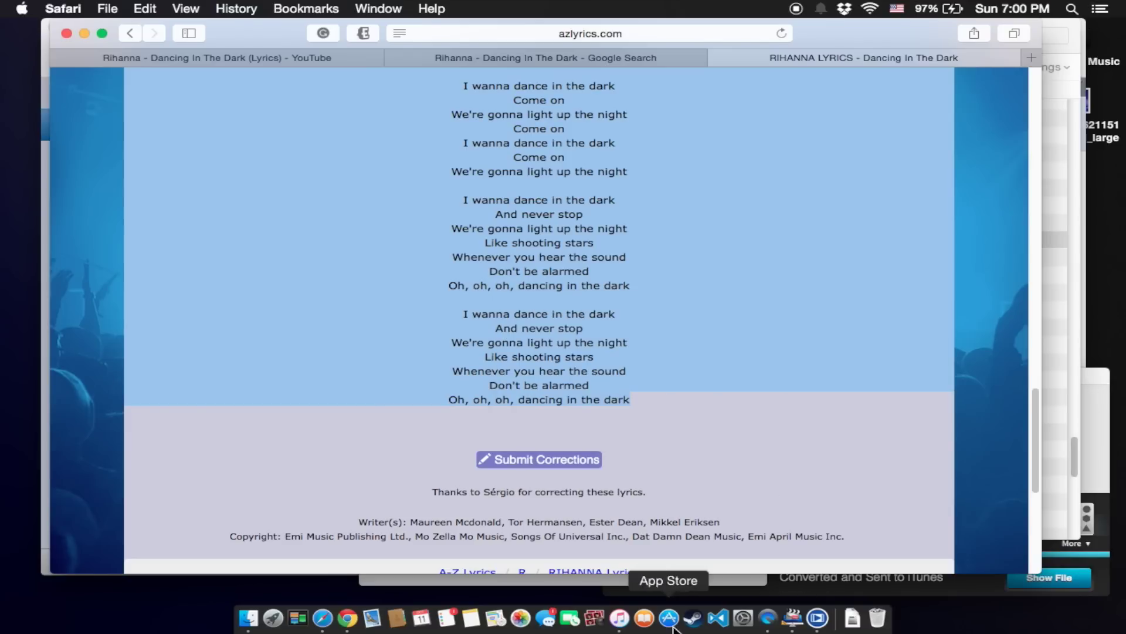
pyautogui.click(619, 621)
# - Add the HOME poster image from the Desktop as the song's album artwork
pyautogui.click(473, 188)
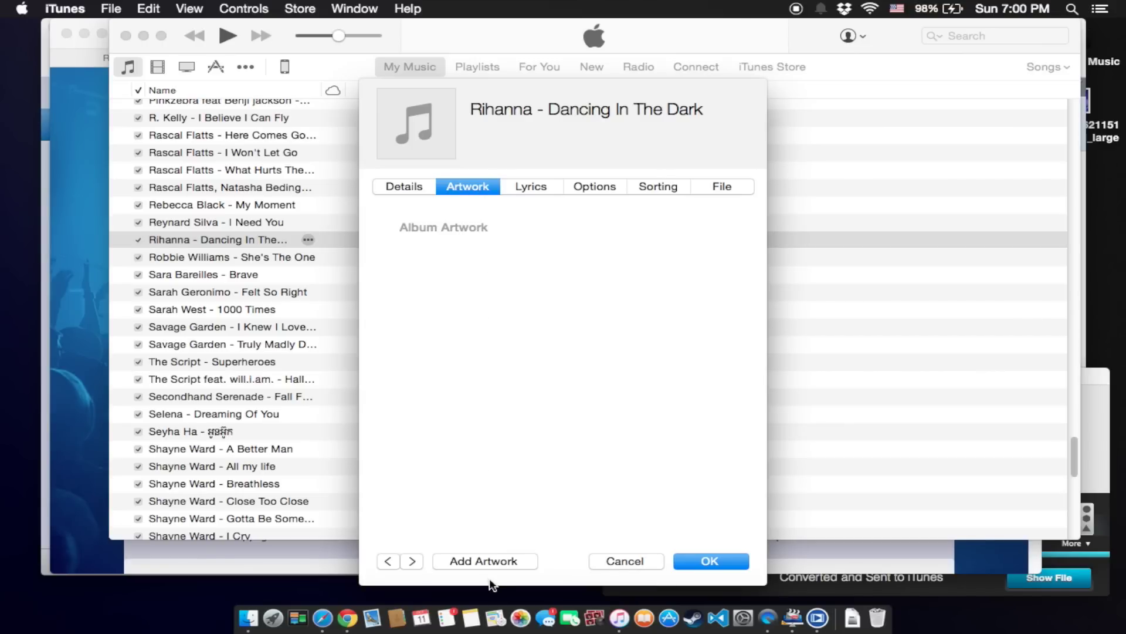
pyautogui.click(498, 560)
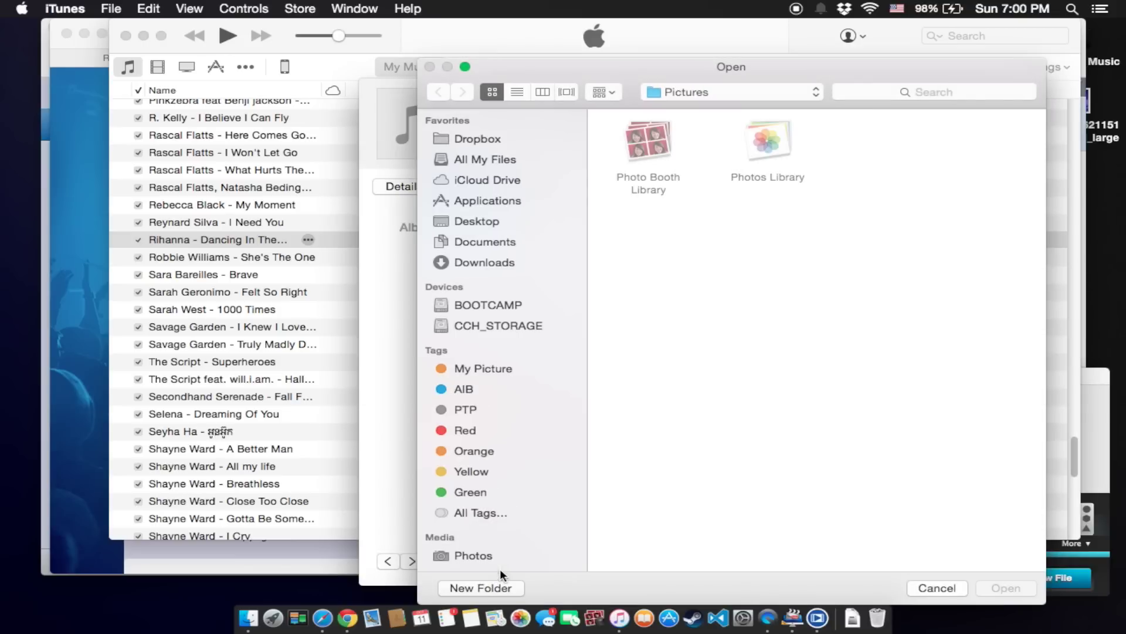
pyautogui.click(505, 221)
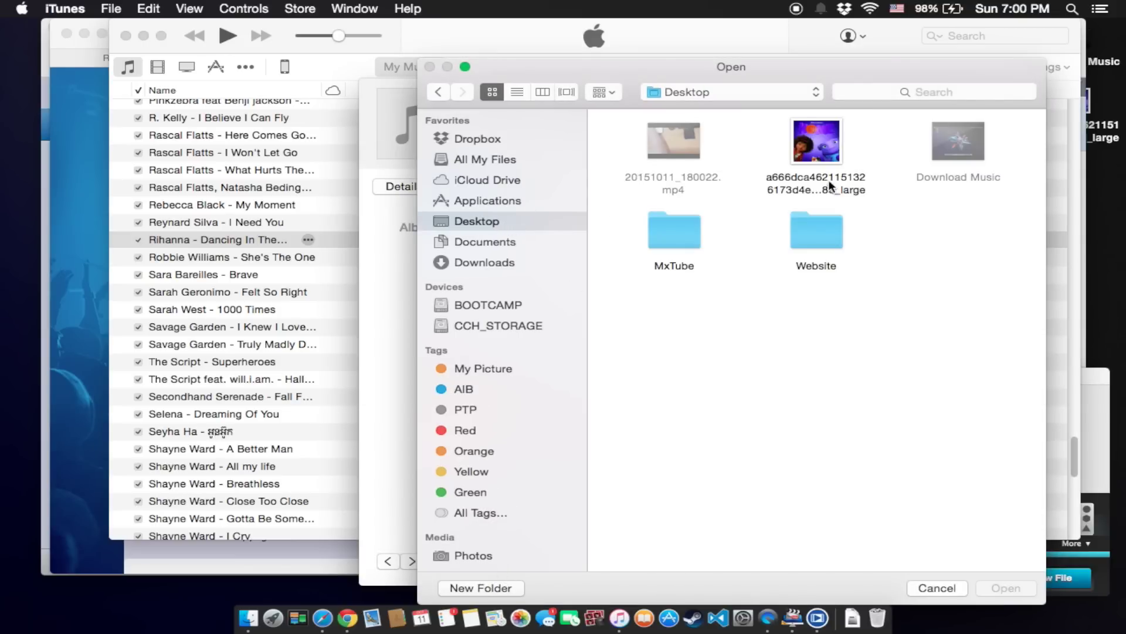
pyautogui.click(831, 185)
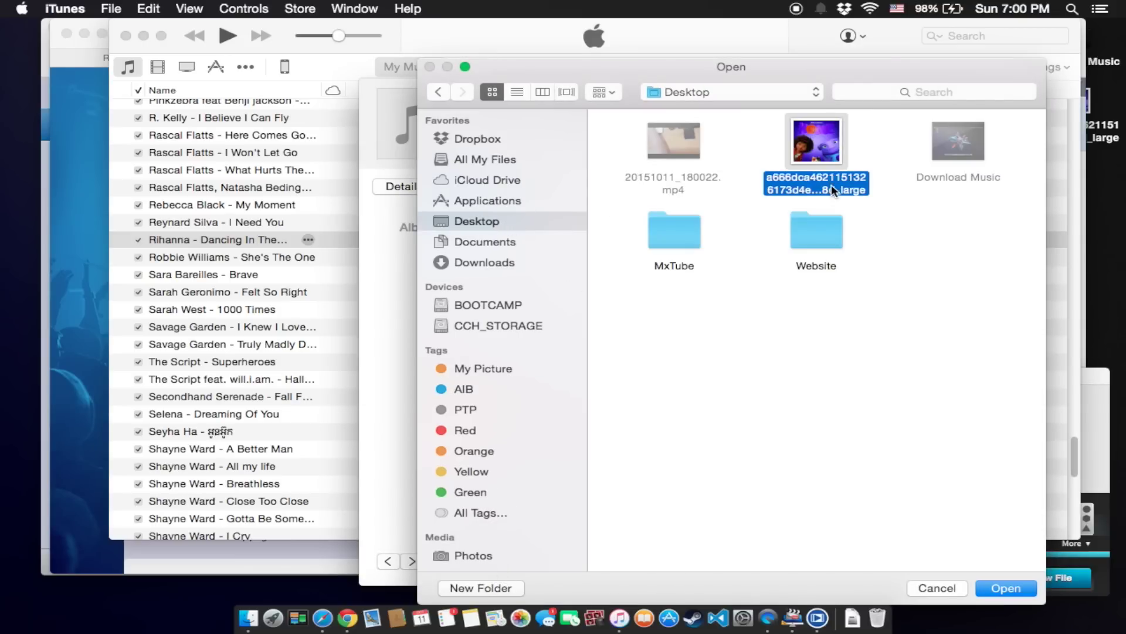
pyautogui.click(1012, 587)
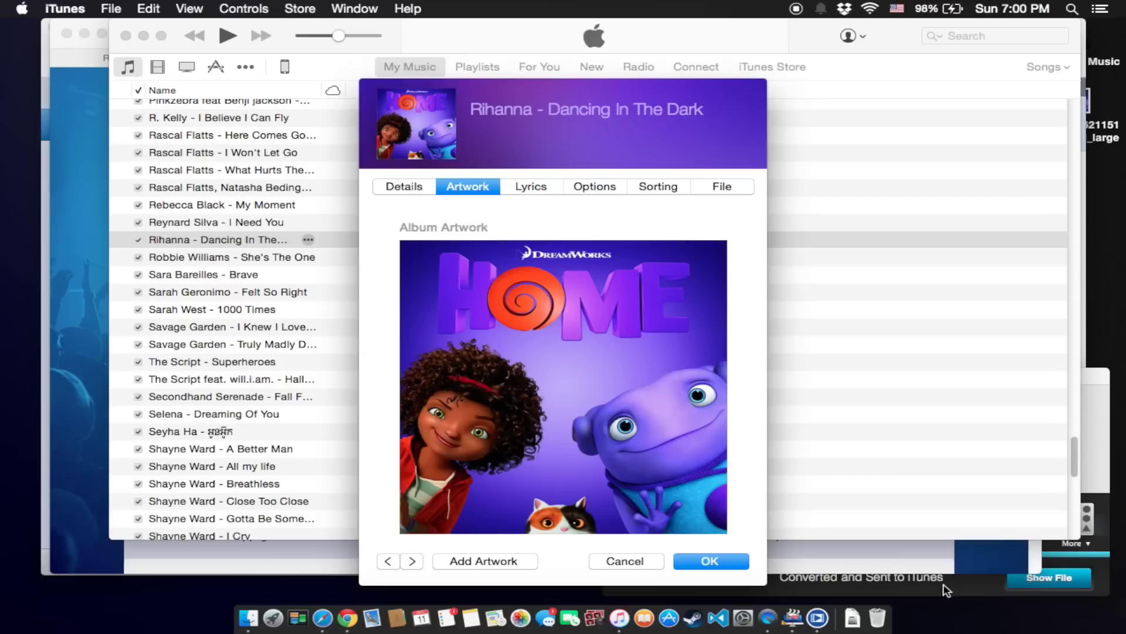
# - Paste the copied lyrics into the song's Lyrics pane and confirm with OK
pyautogui.click(529, 186)
pyautogui.rightClick(460, 274)
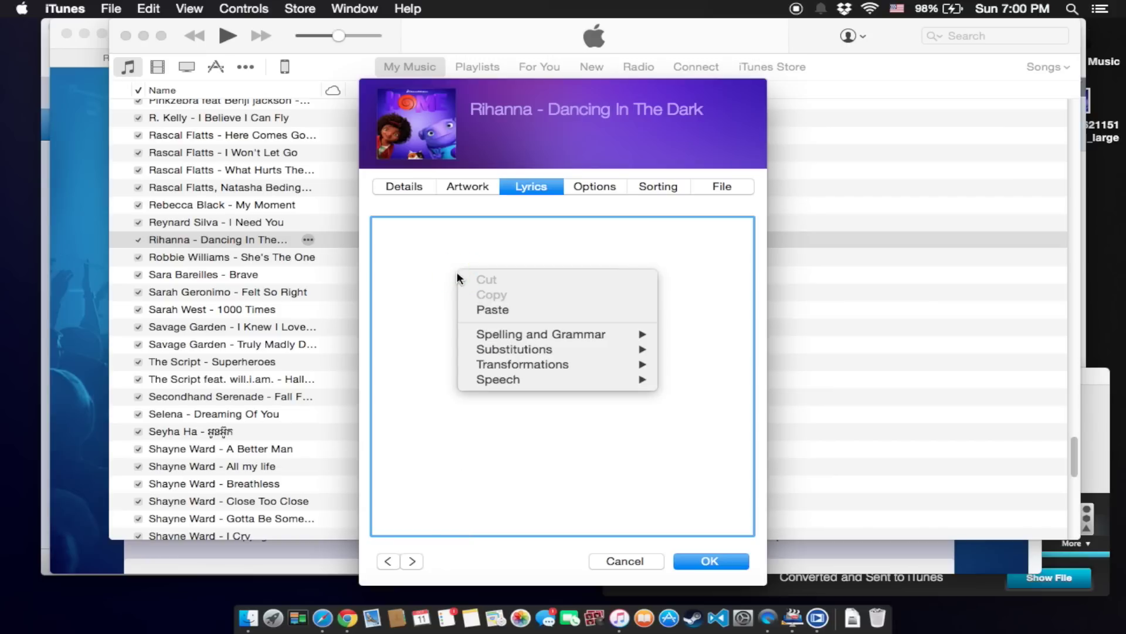
pyautogui.click(507, 310)
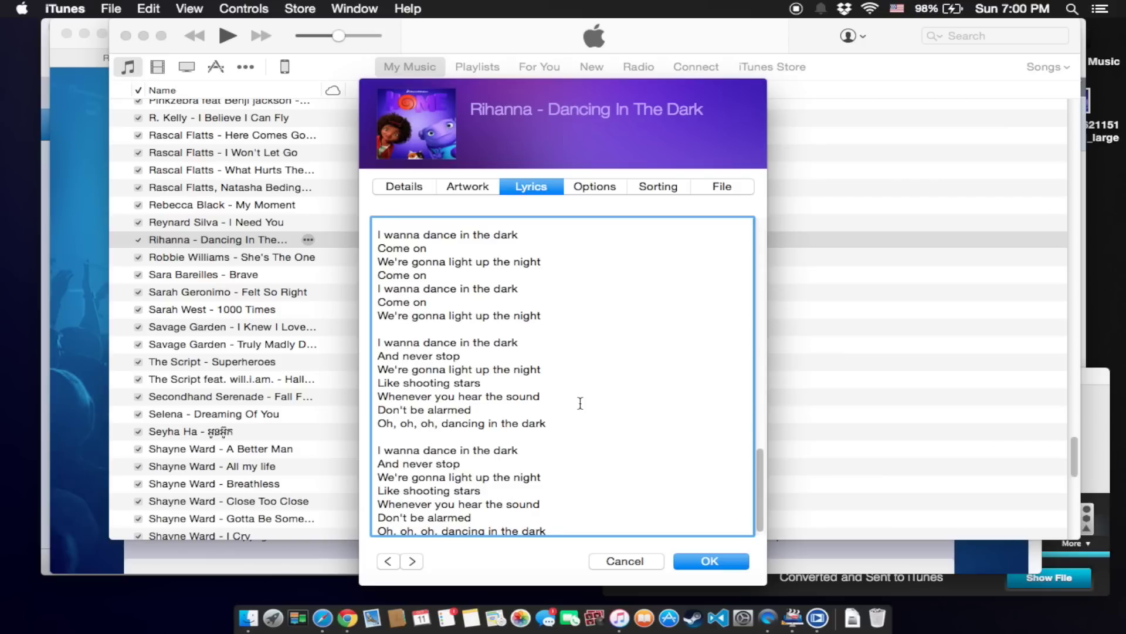
pyautogui.scroll(10, 580, 402)
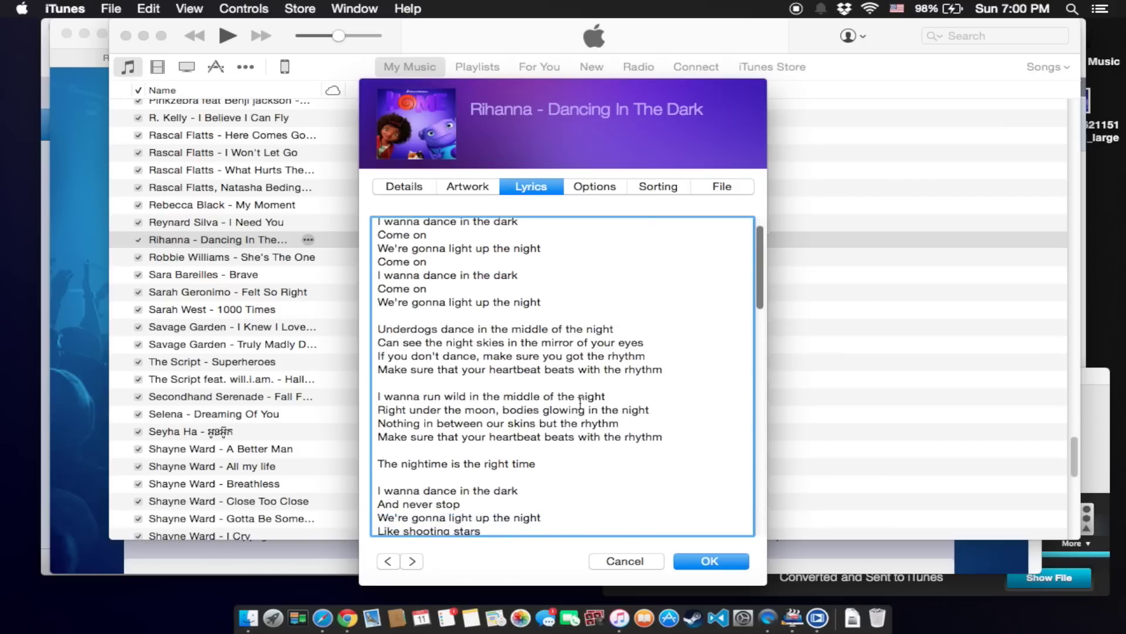
pyautogui.scroll(-10, 581, 404)
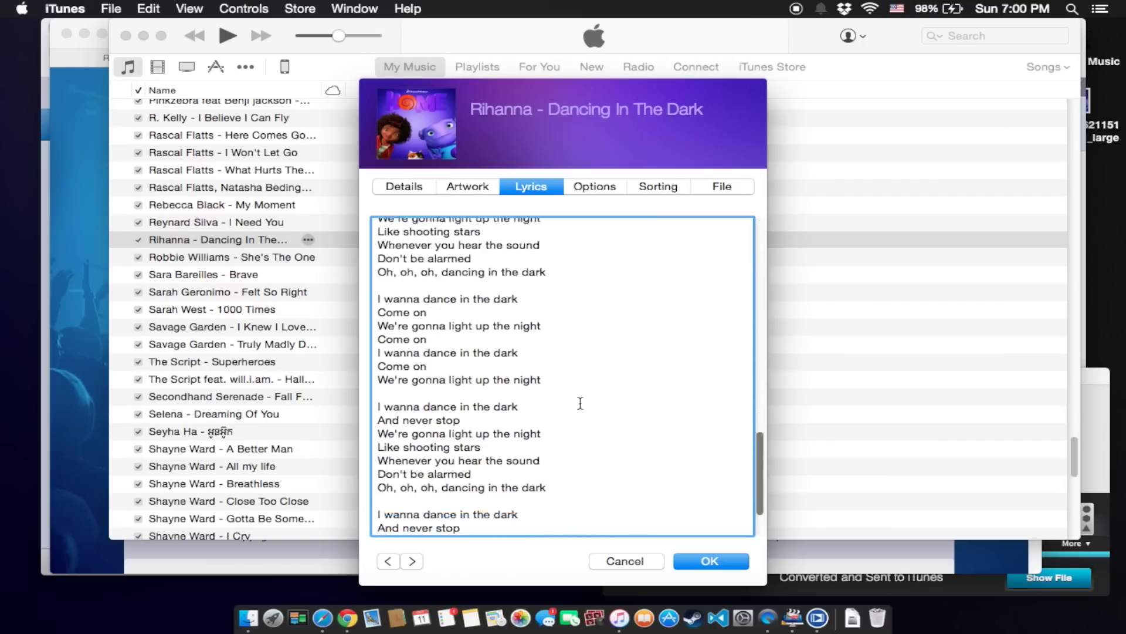
pyautogui.click(718, 560)
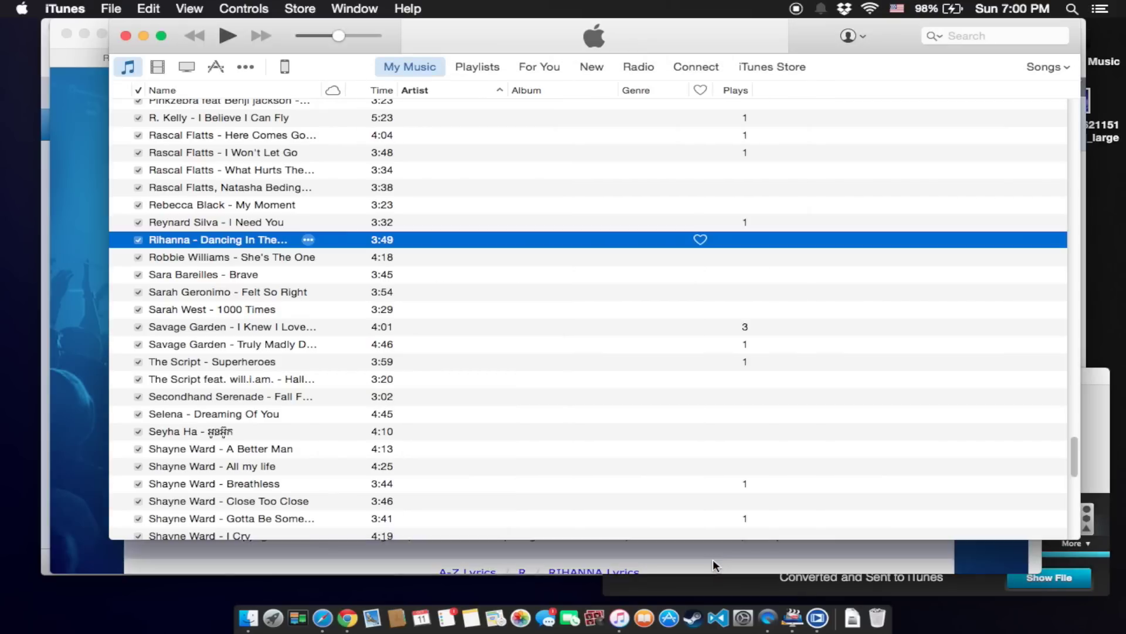
# - Play Rihanna - Dancing In The Dark and drag the volume slider fully down
pyautogui.doubleClick(358, 250)
pyautogui.moveTo(338, 36); pyautogui.dragTo(300, 37)
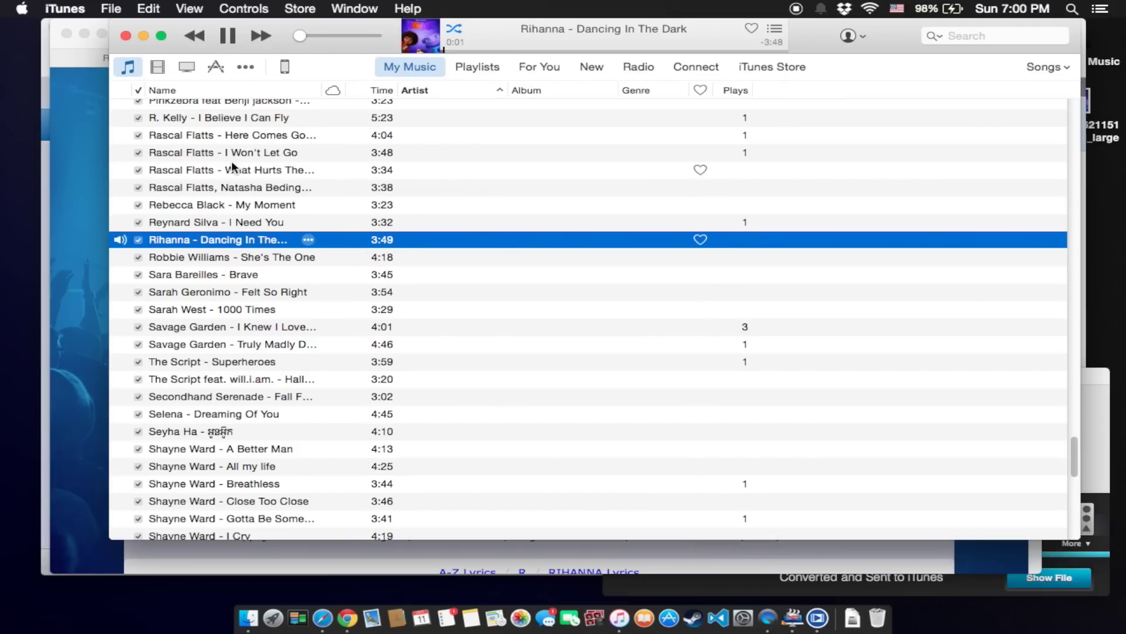
pyautogui.moveTo(414, 38)
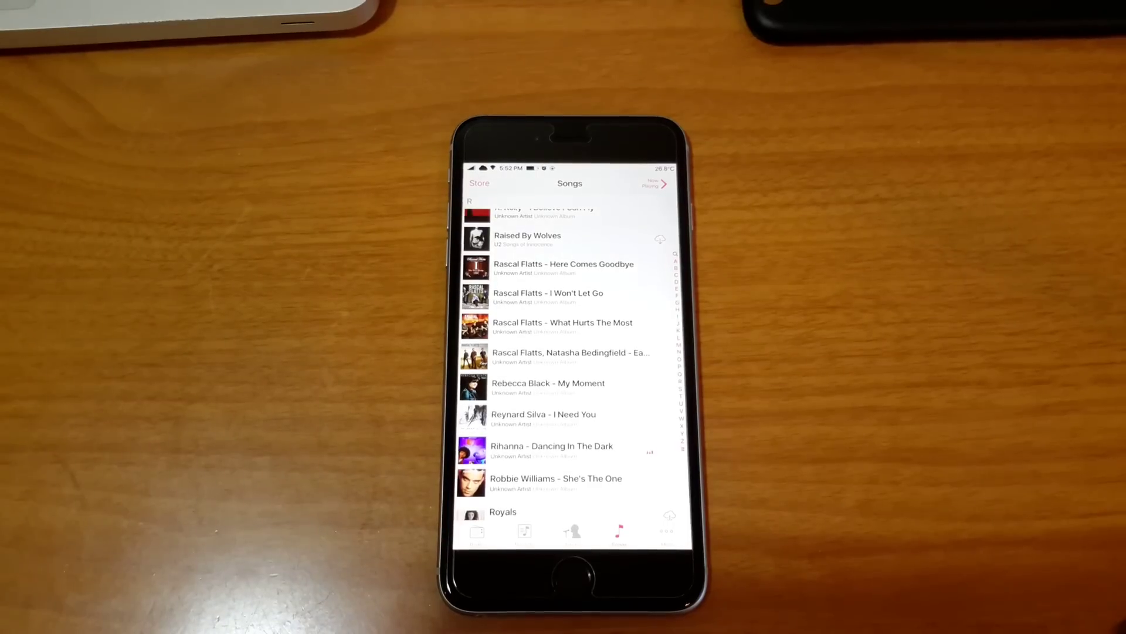
# - Play the song on the iPhone, view its lyrics over the artwork, then hide them
pyautogui.click(610, 449)
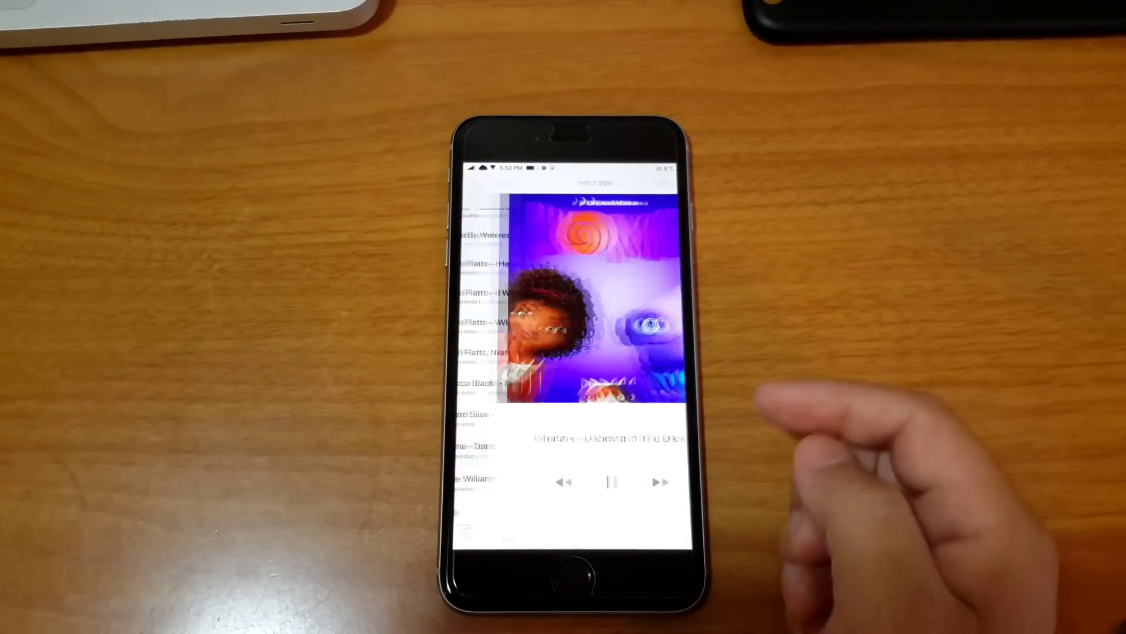
pyautogui.click(666, 264)
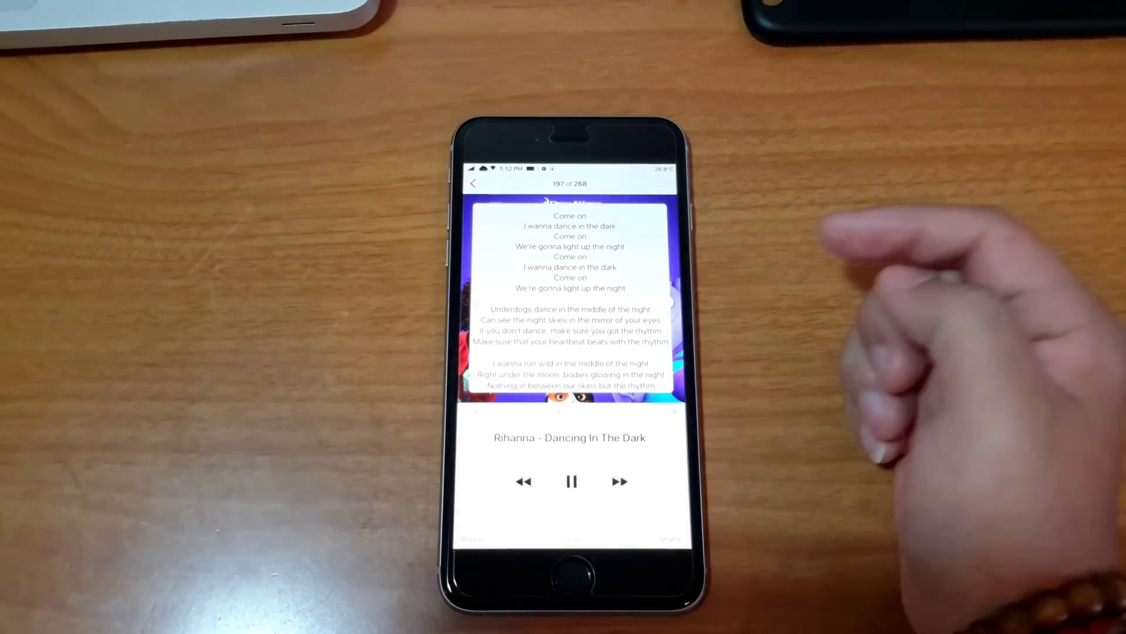
pyautogui.scroll(-5, 616, 319)
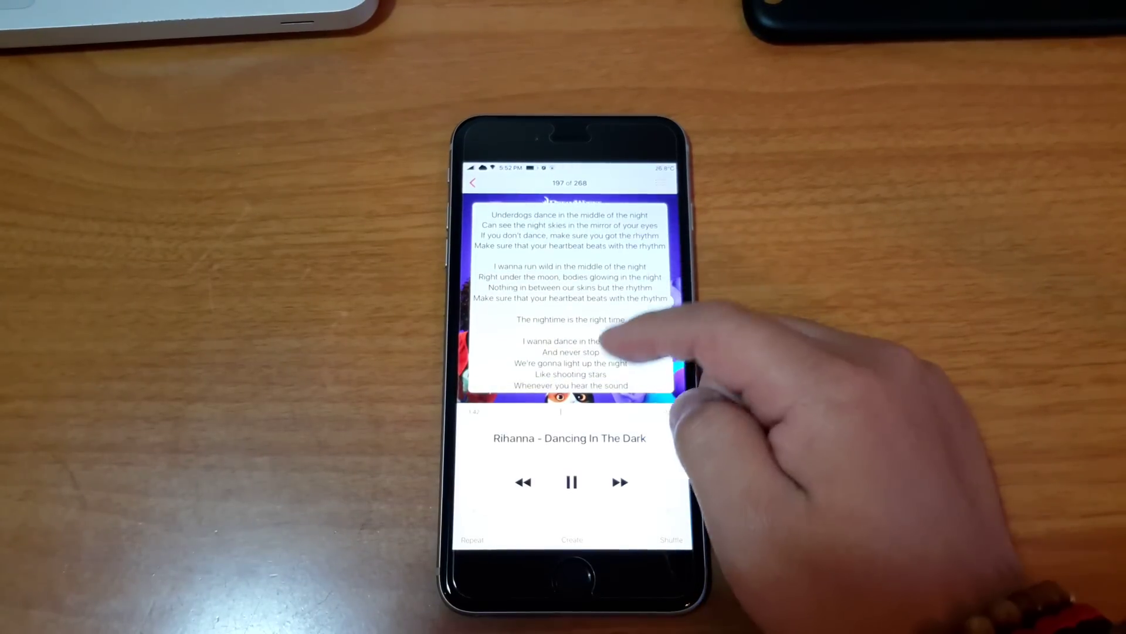
pyautogui.scroll(3, 645, 270)
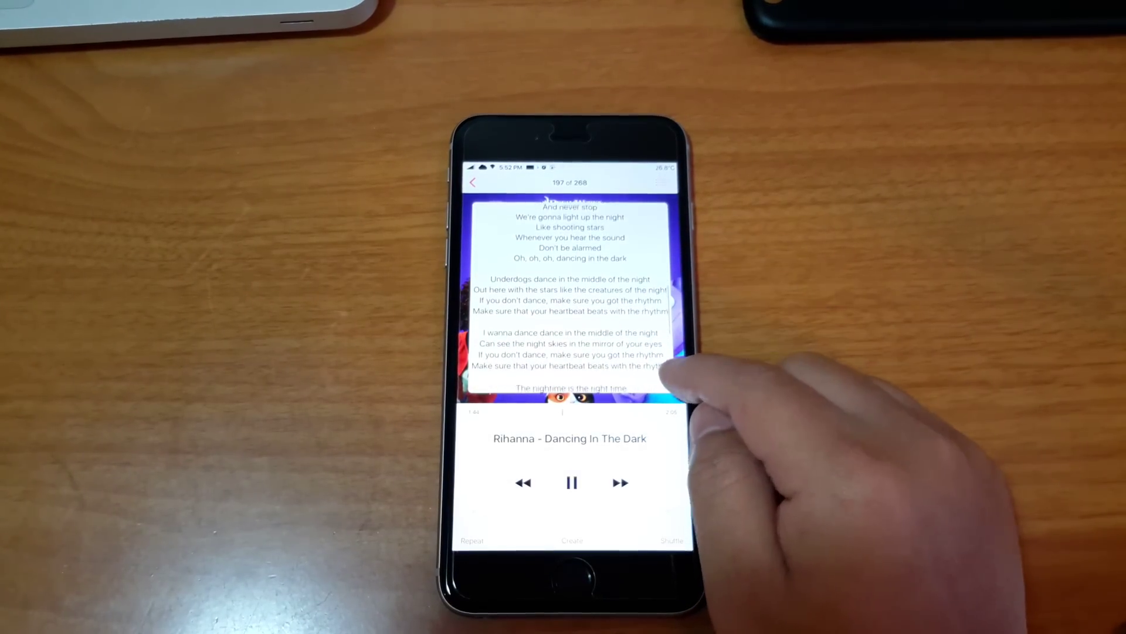
pyautogui.click(570, 293)
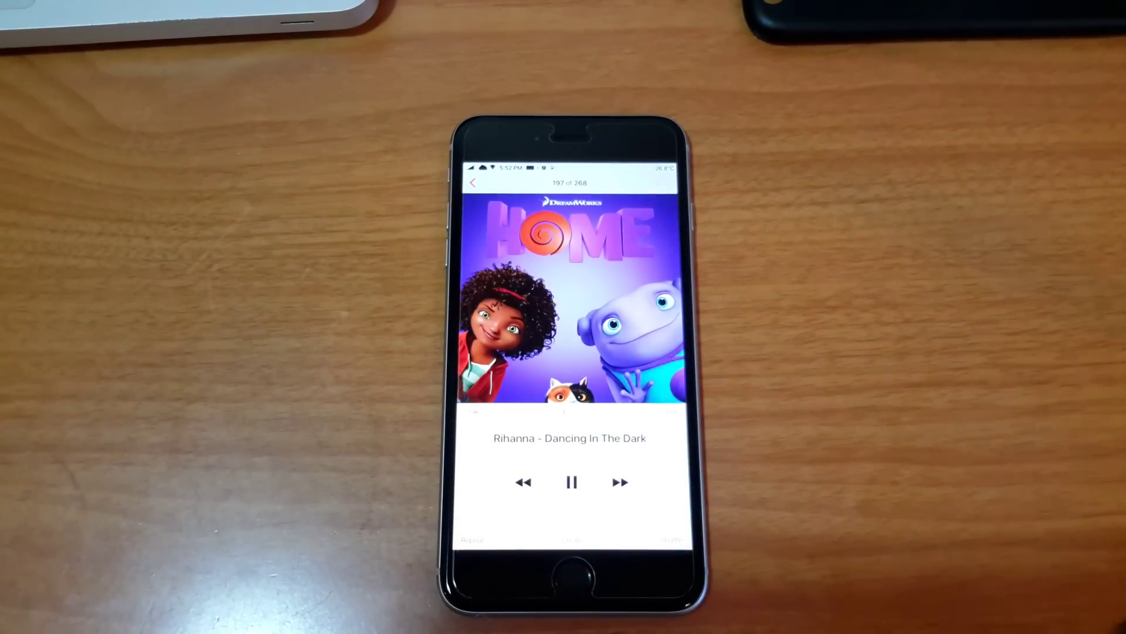